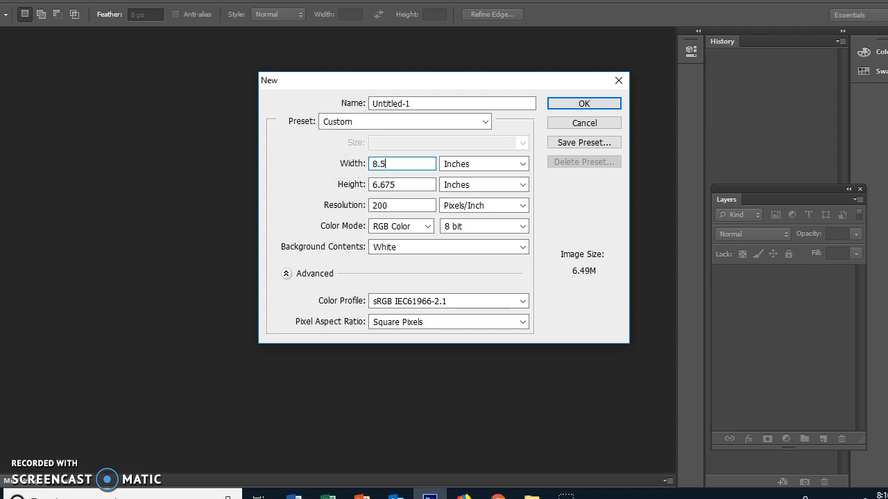
key("Tab")
key("Tab")
key("Tab")
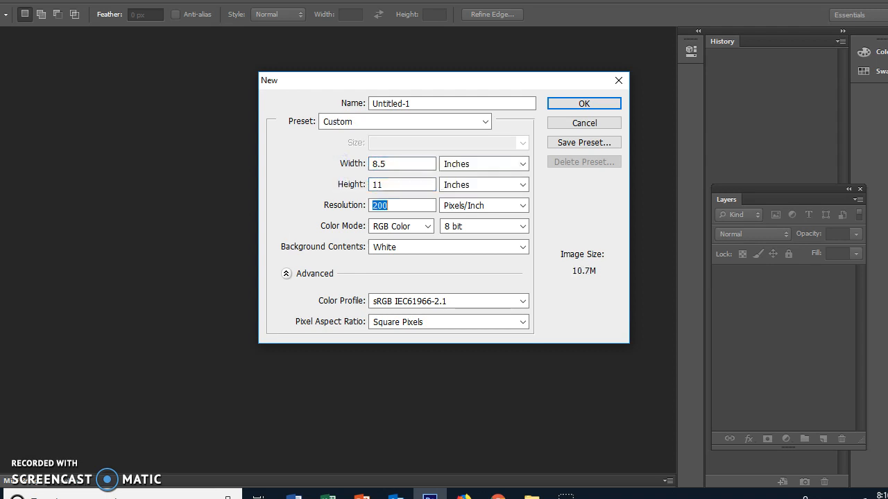
Step: Create a new blank document 8.5 inches wide and 11 inches high, keeping 200 pixels/inch and a white background
left_click(572, 105)
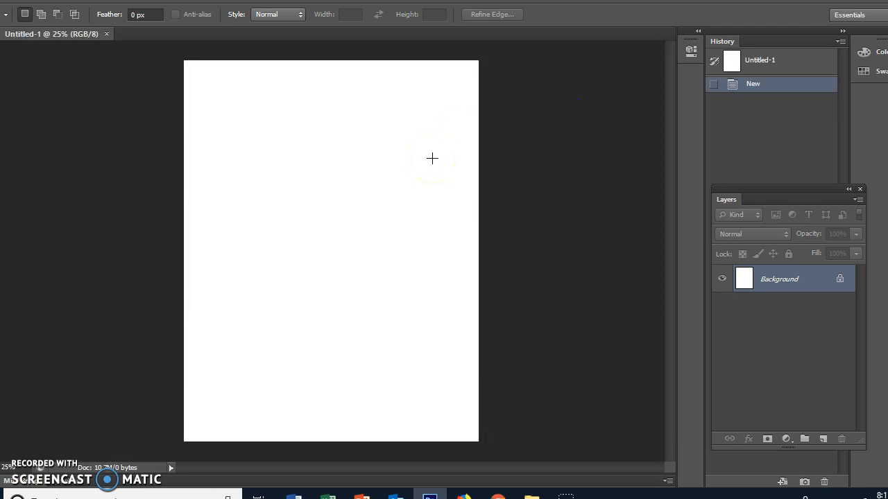
Step: Paste the copied photo and scale it proportionally to about 143%, positioned near the middle of the page
key("ctrl+v")
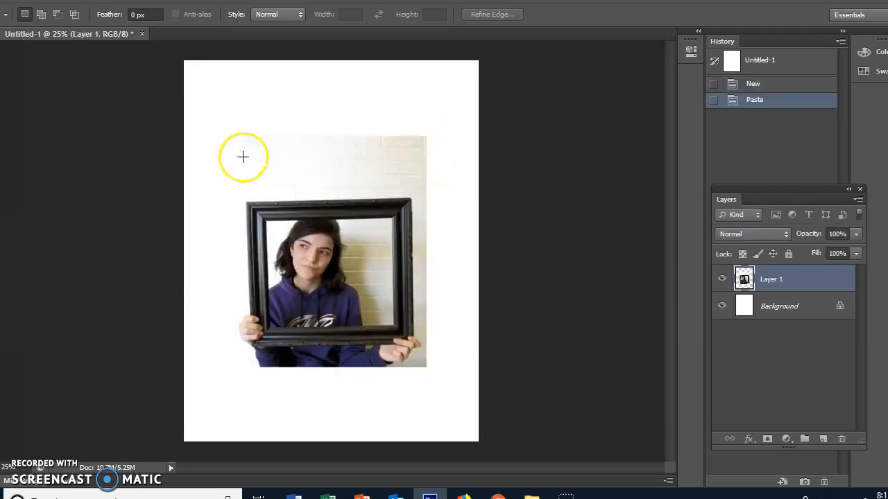
key("ctrl+t")
left_click_drag(288, 192, 243, 130)
left_click_drag(383, 303, 469, 400)
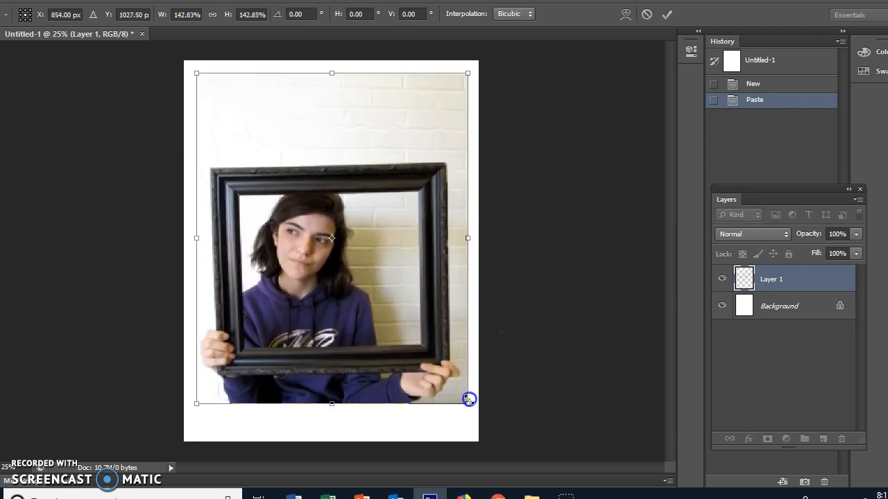
left_click_drag(443, 350, 442, 366)
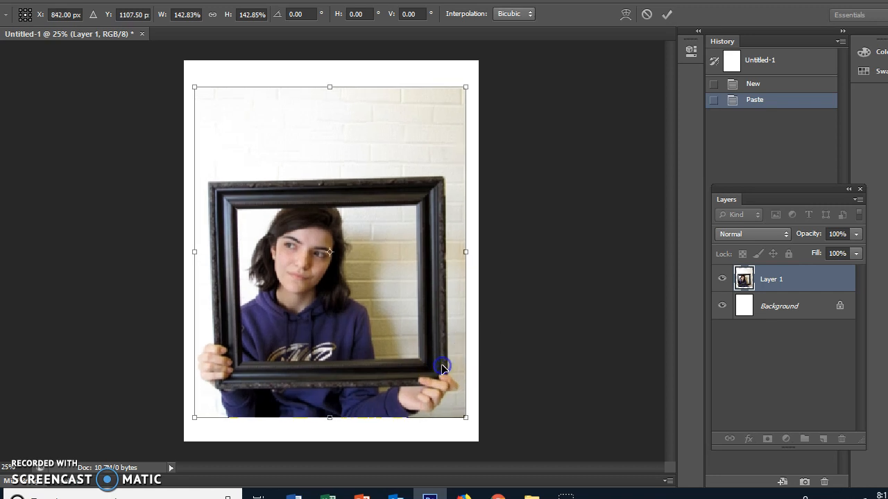
key("Return")
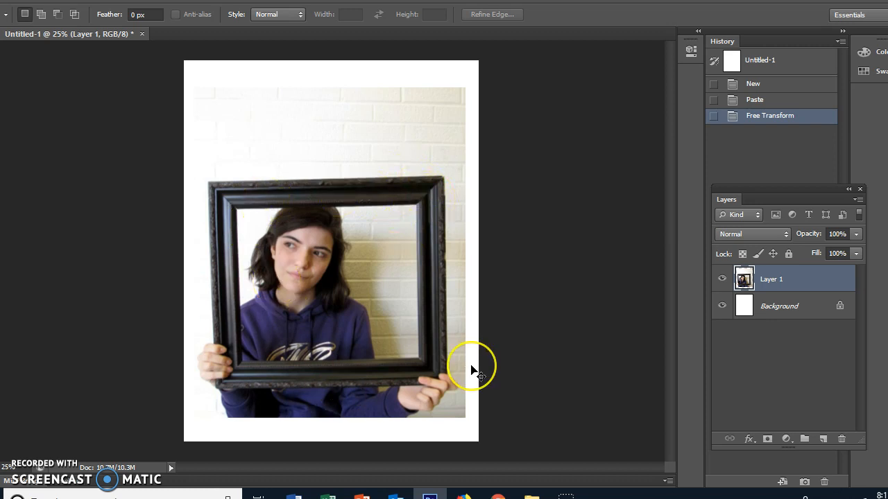
Step: Paste a second copy of the photo and move it to the page's upper-right corner
key("ctrl+v")
left_click(396, 264)
left_click(144, 26)
key("v")
left_click_drag(303, 185, 448, 106)
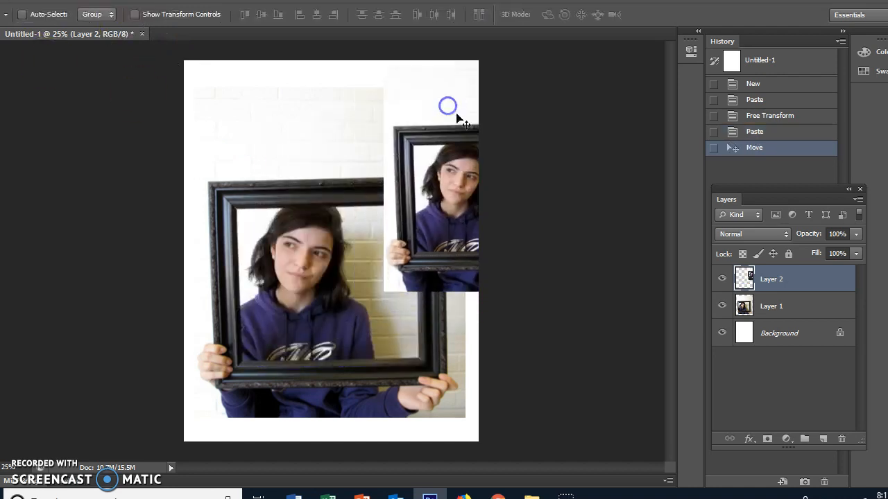
Step: With Layer 2 hidden, outline the frame's opening on Layer 1 with the Polygonal Lasso and delete its contents, checking the cut-out for transparency
left_click(777, 305)
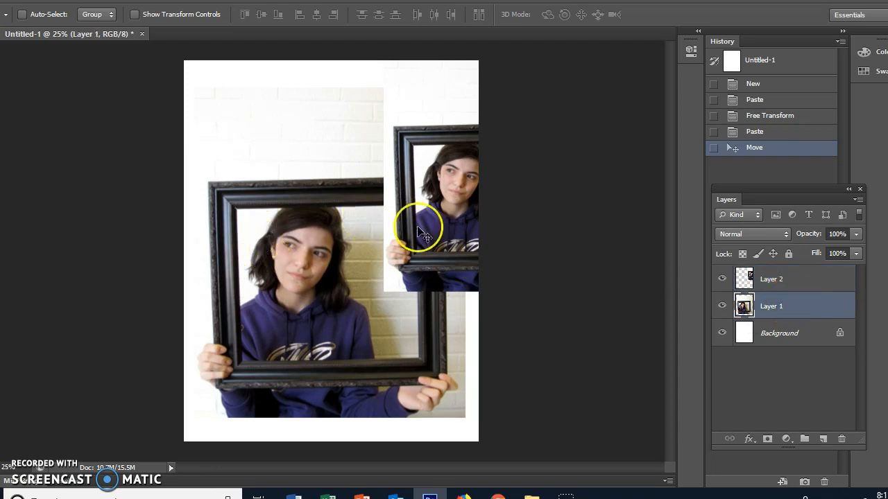
left_click(721, 278)
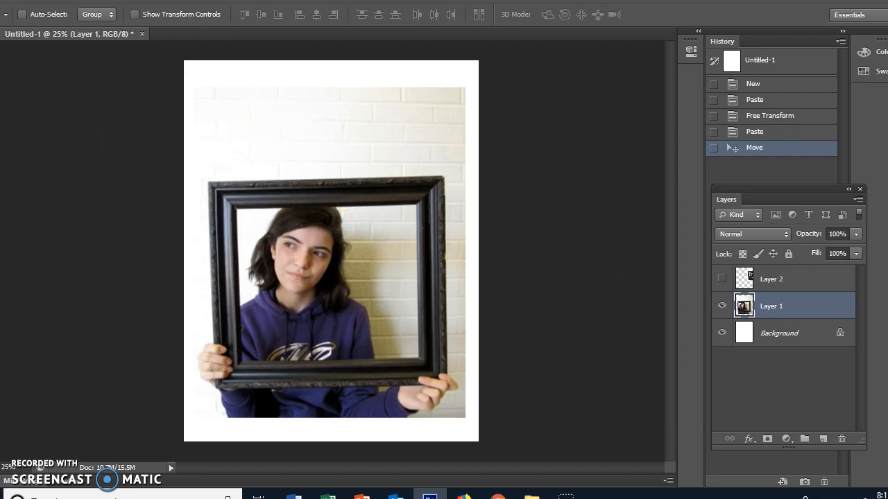
right_click(1, 89)
left_click(9, 102)
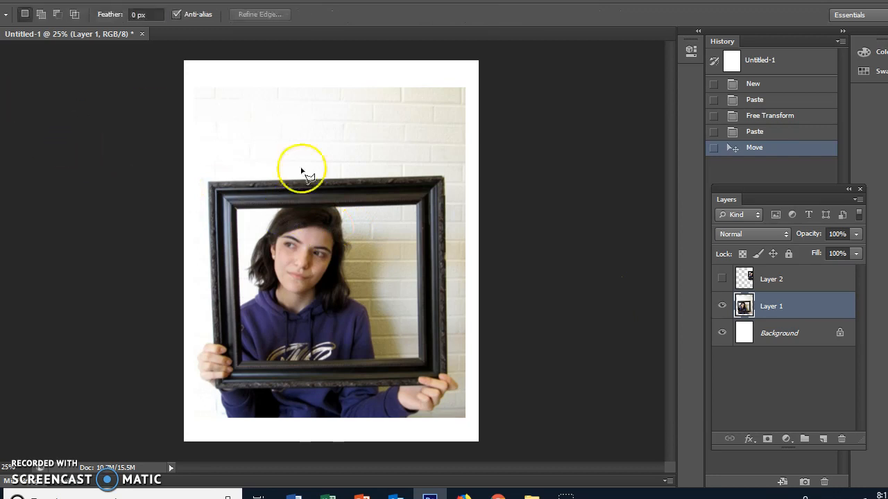
left_click(237, 211)
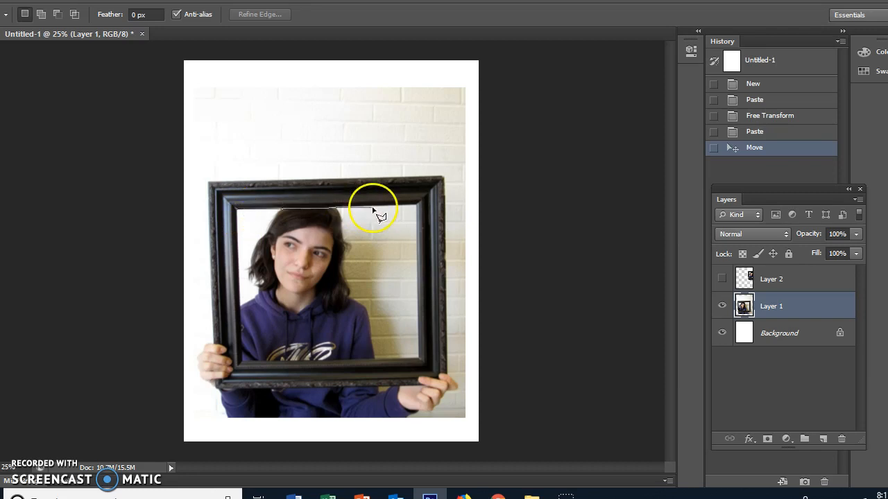
left_click(417, 206)
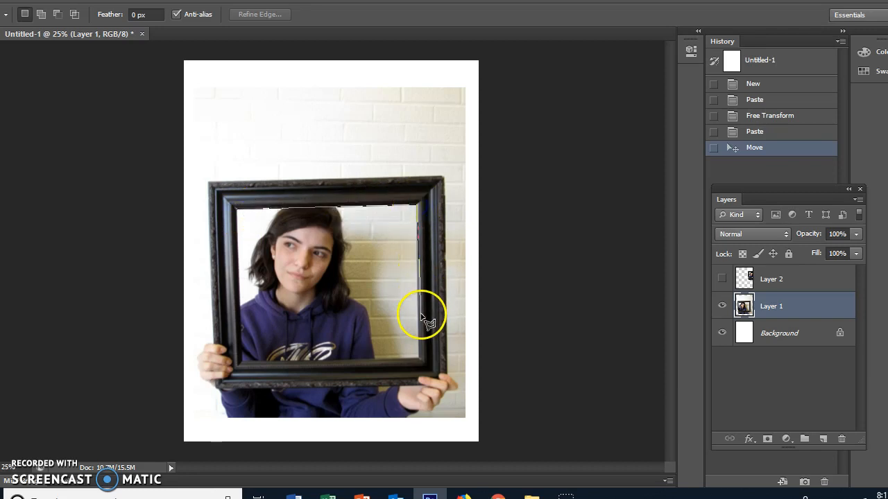
left_click(418, 360)
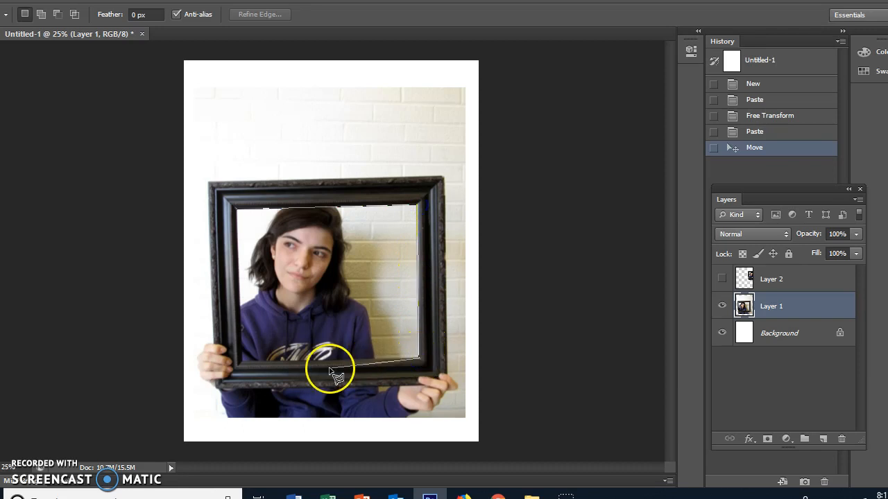
left_click(241, 362)
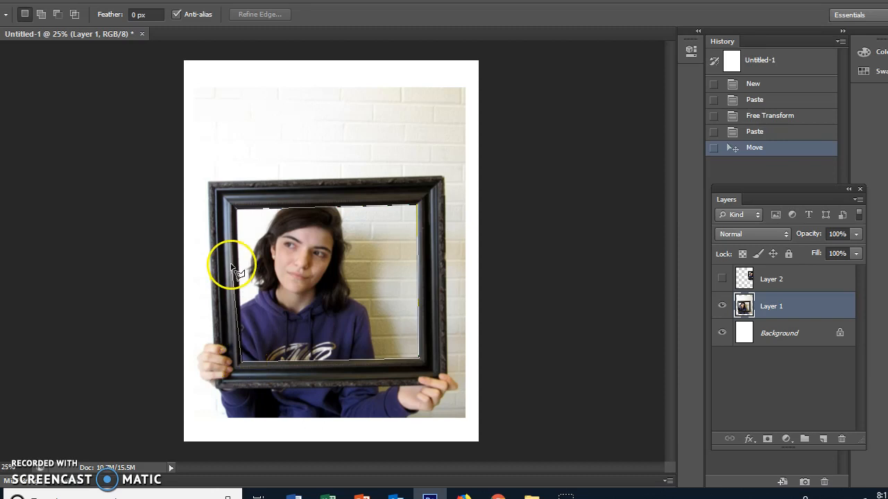
left_click(239, 211)
key("Delete")
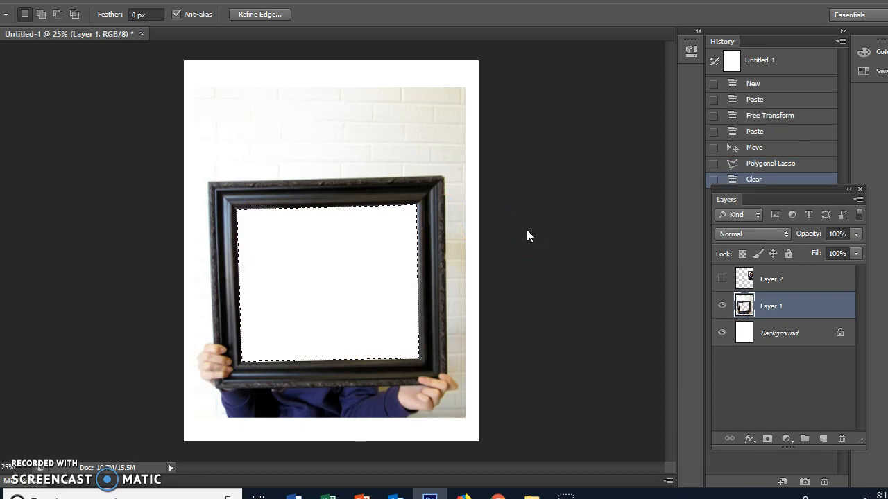
left_click(722, 333)
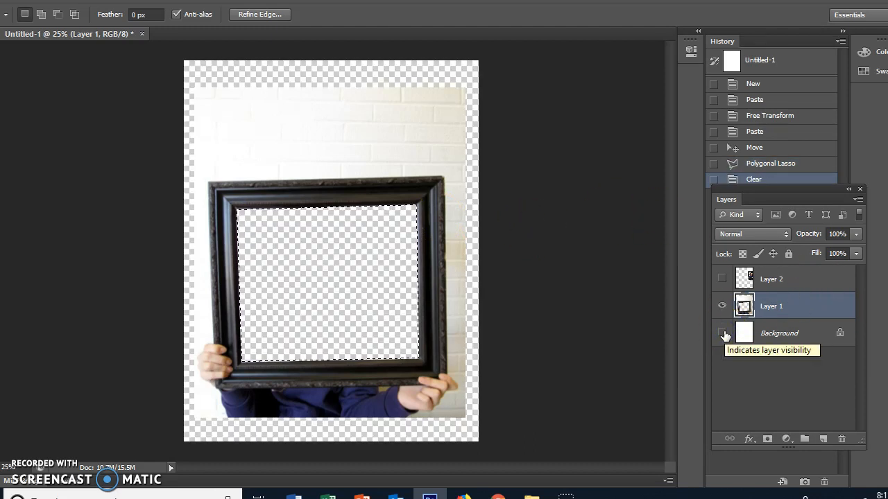
left_click(723, 333)
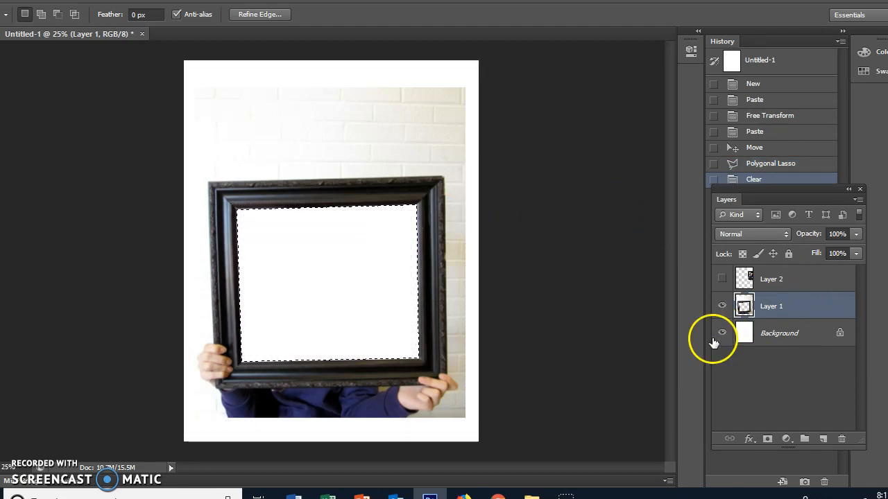
Step: Show Layer 2 and, with the selection cleared, move its photo over the frame's opening and place the layer beneath Layer 1
left_click(720, 279)
left_click(784, 282)
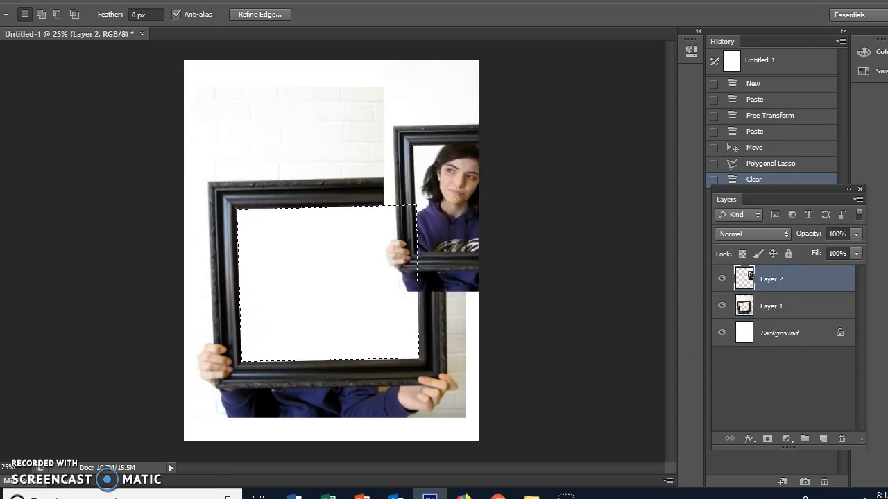
key("ctrl+d")
key("v")
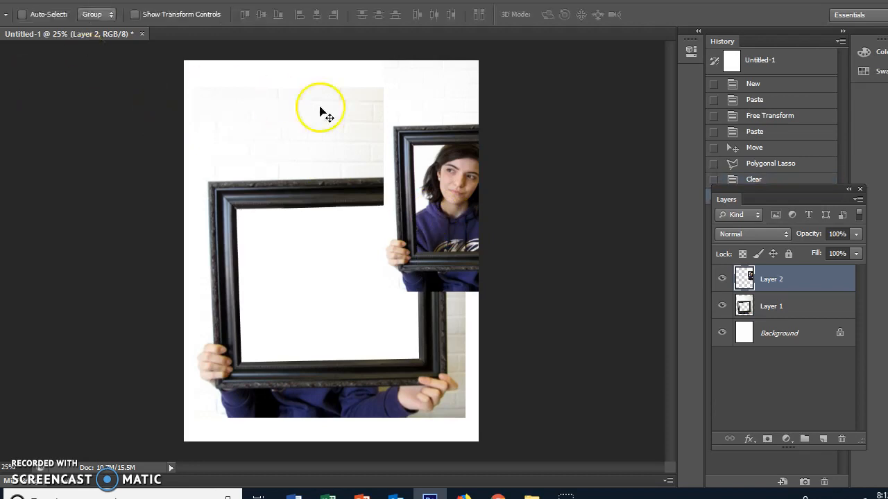
mouse_move(423, 152)
left_mouse_down()
mouse_move(330, 149)
mouse_move(272, 206)
mouse_move(276, 296)
mouse_move(275, 226)
mouse_move(278, 234)
left_mouse_up()
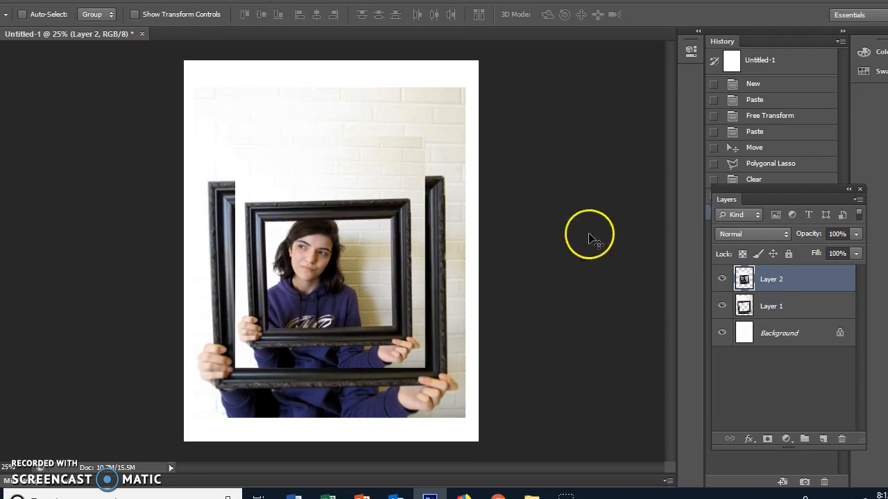
left_click_drag(768, 277, 770, 309)
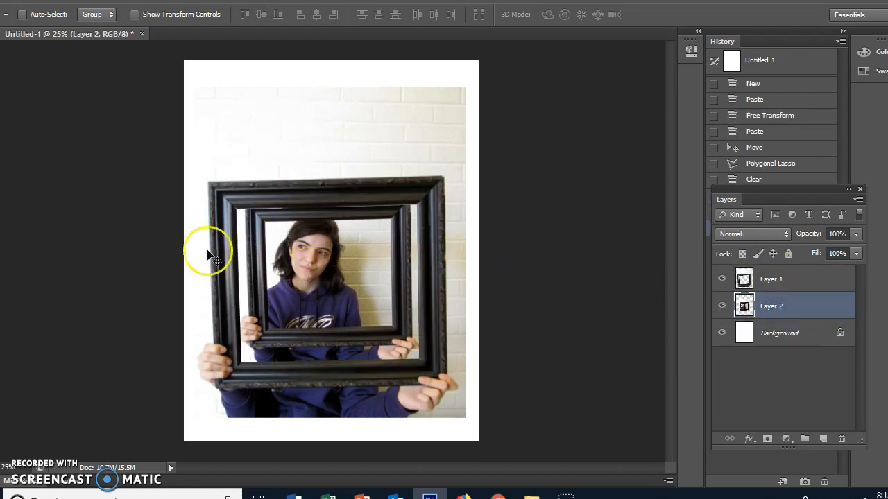
Step: Free-transform the Layer 2 photo to about 99% of its size and center it within the large frame's opening
left_click_drag(278, 256, 272, 262)
key("ctrl+t")
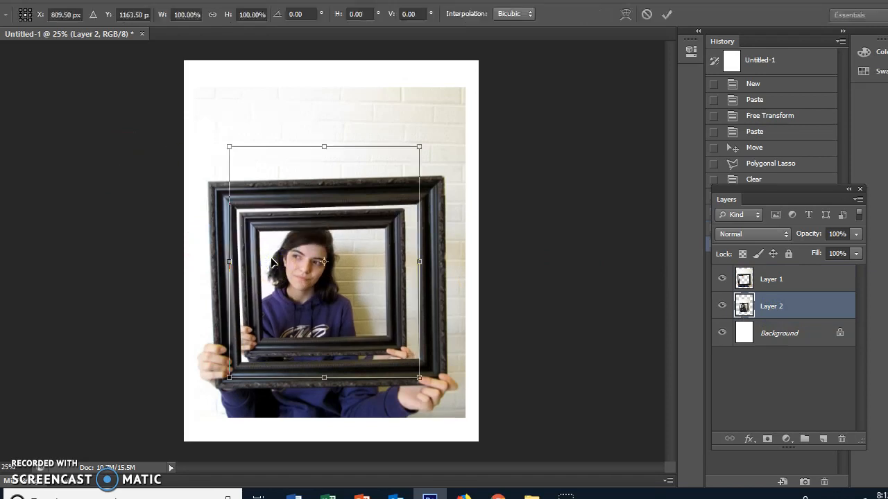
left_click_drag(419, 149, 425, 138)
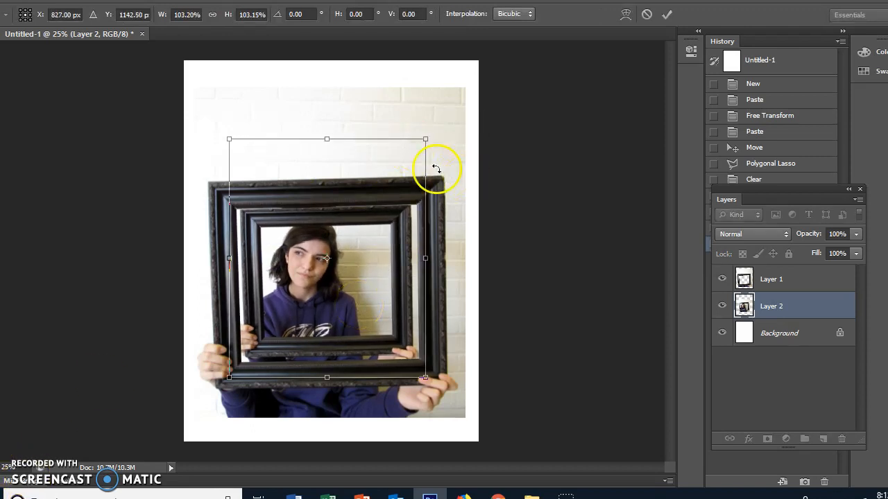
left_click_drag(424, 137, 430, 137)
left_click_drag(406, 237, 406, 240)
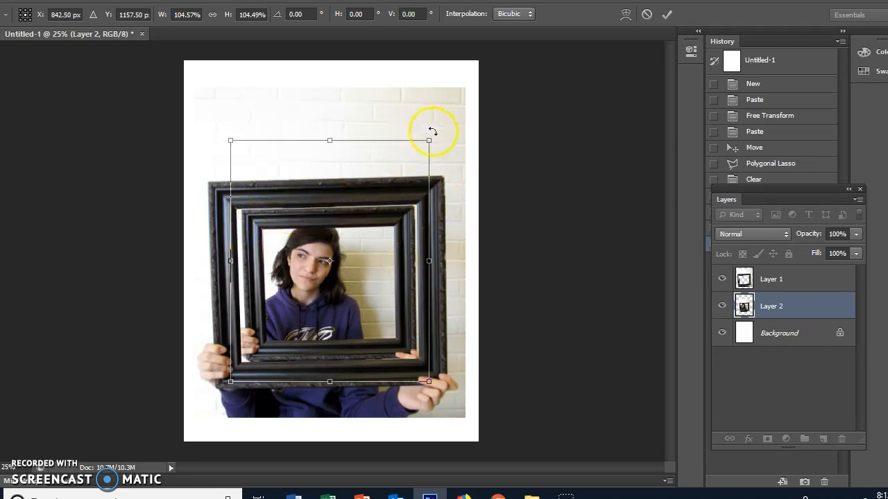
left_click_drag(428, 138, 416, 148)
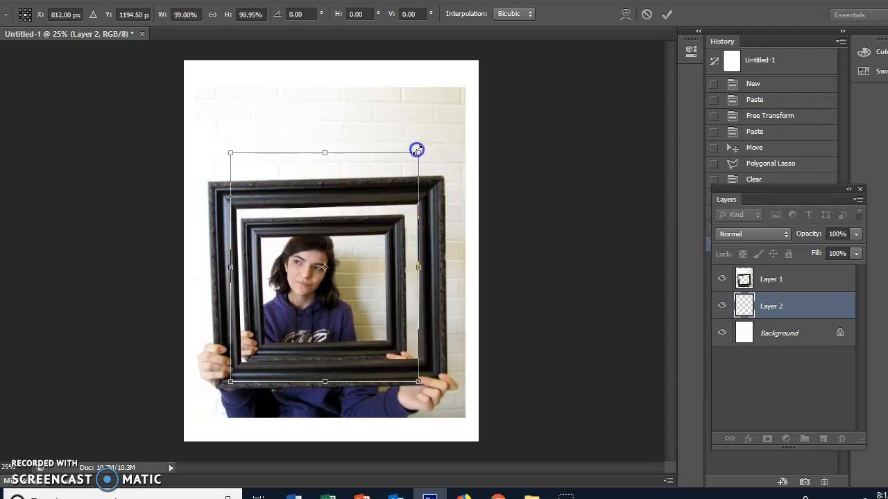
left_click_drag(397, 228, 403, 225)
key("Up")
key("Up")
key("Up")
key("Up")
key("Up")
key("Up")
key("Up")
key("Up")
key("Up")
key("Up")
key("Up")
key("Up")
key("Up")
key("Up")
key("Up")
key("Up")
key("Up")
key("Up")
key("Up")
key("Up")
key("Down")
key("Down")
key("Down")
key("Down")
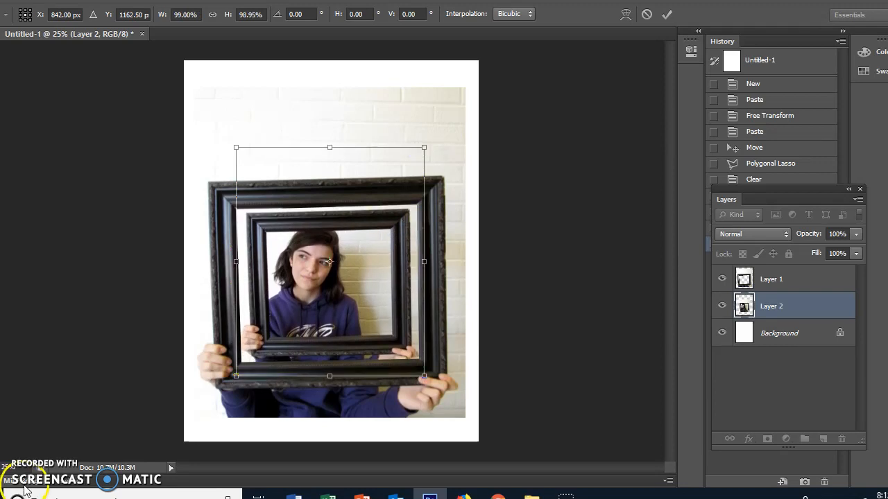
key("Return")
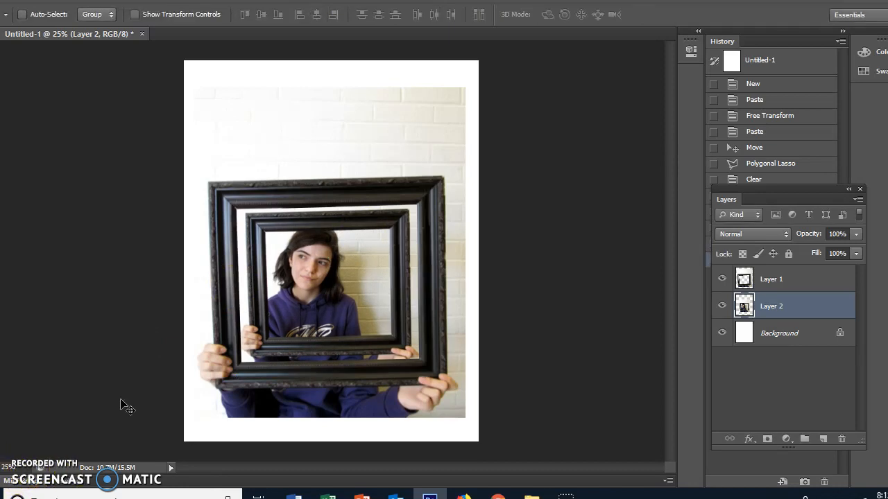
Step: Paste a third copy of the photo, move it to the page's upper-right corner and hide Layer 3
key("ctrl+v")
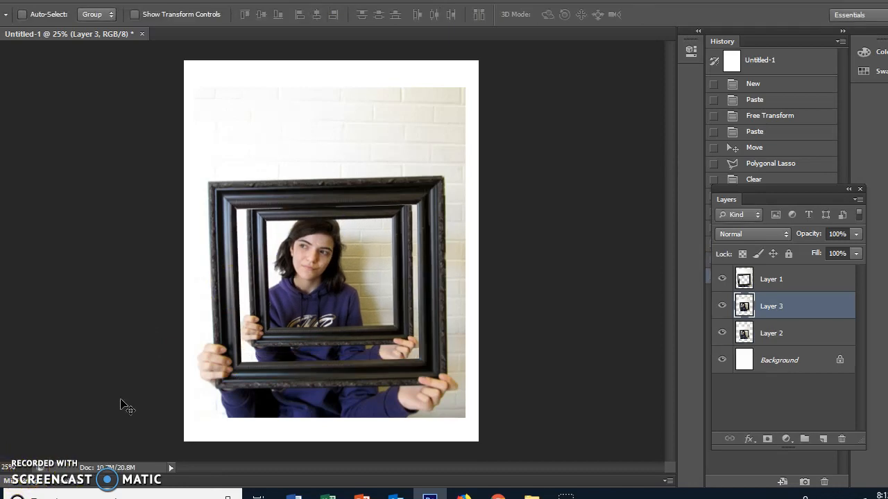
left_click_drag(355, 317, 495, 143)
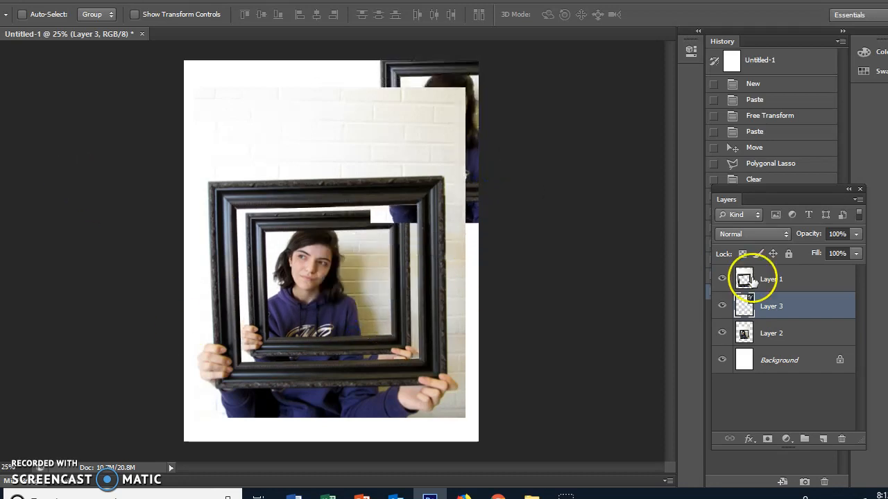
left_click(722, 306)
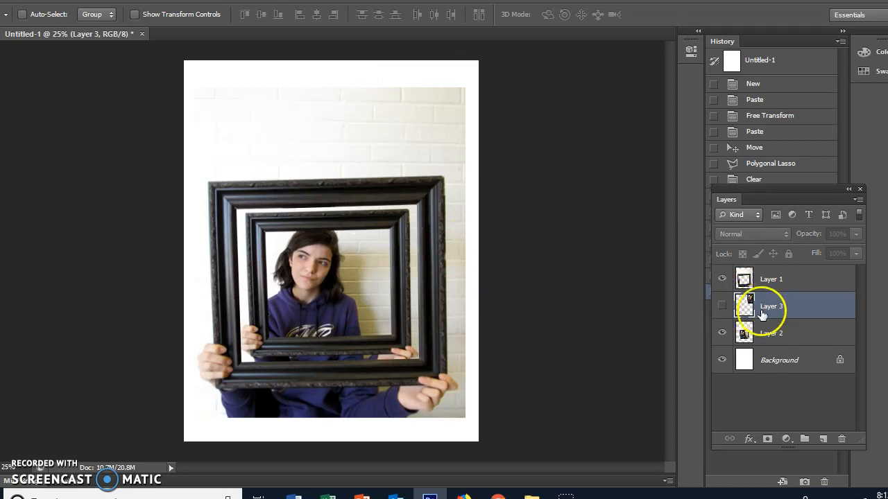
Step: Outline the second frame's opening on Layer 2 with the Polygonal Lasso, delete its contents and clear the selection
left_click(770, 334)
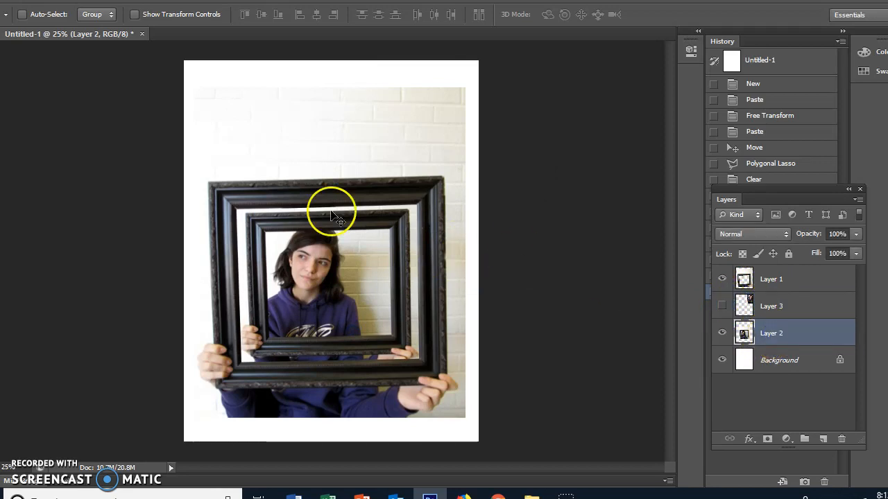
left_click(0, 89)
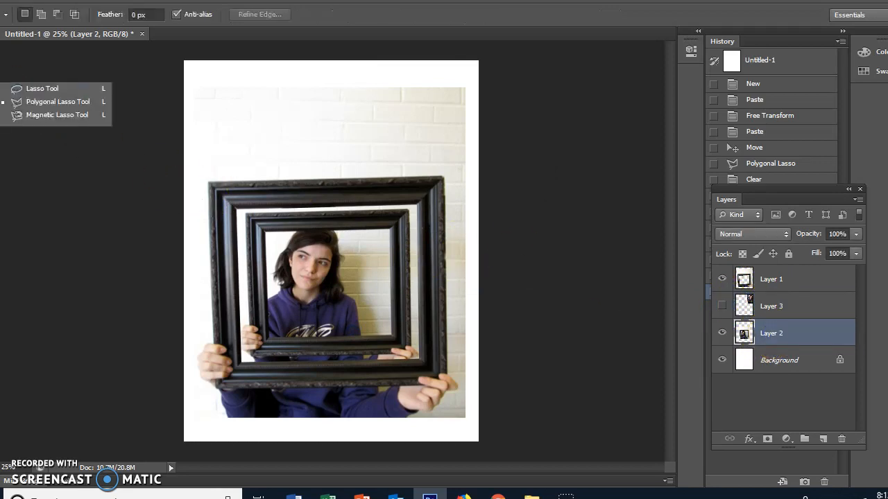
left_click(13, 102)
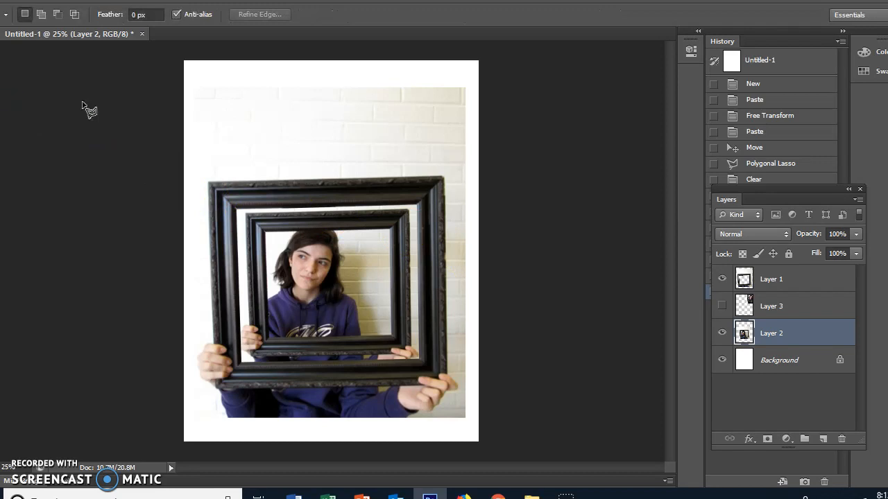
left_click(266, 234)
left_click(390, 231)
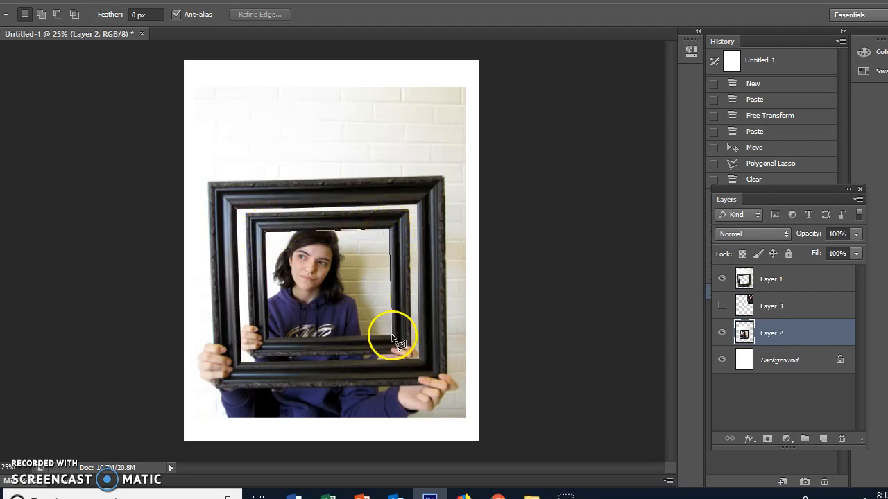
left_click(392, 337)
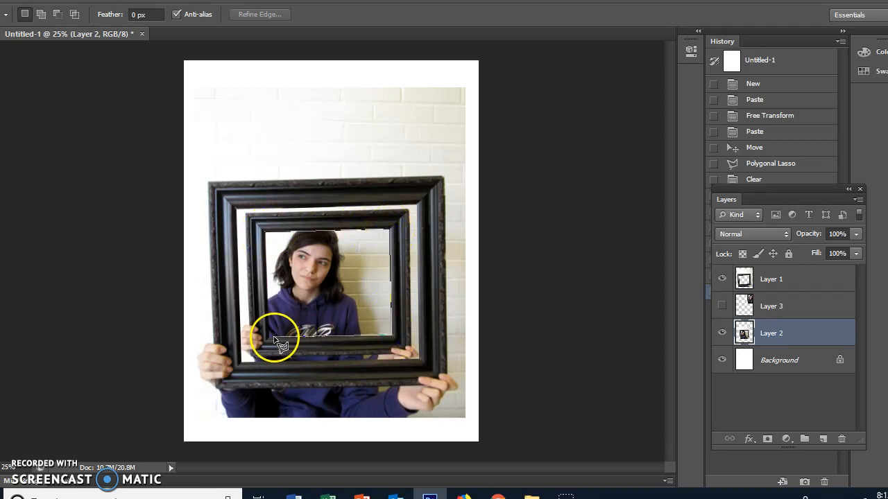
left_click(265, 233)
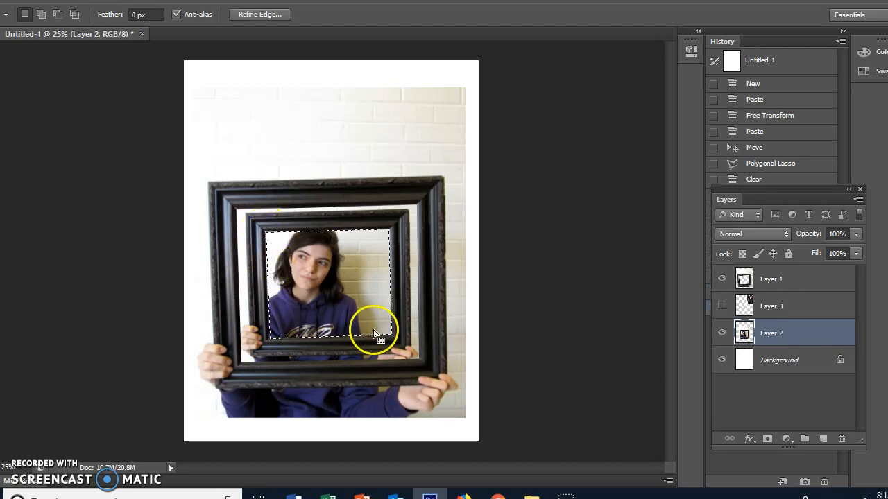
key("Delete")
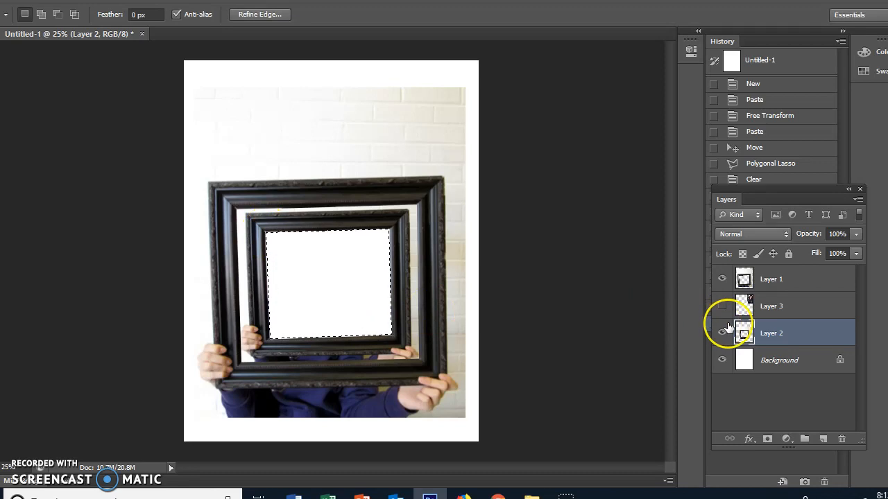
key("ctrl+d")
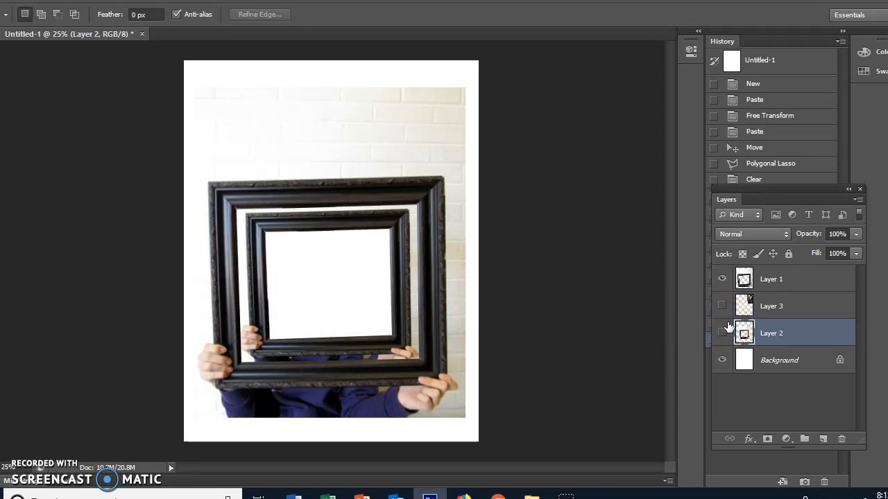
Step: With Layer 2 hidden, show Layer 3, place it beneath Layer 2 and move its photo into the large frame's opening
left_click(725, 308)
left_click(791, 310)
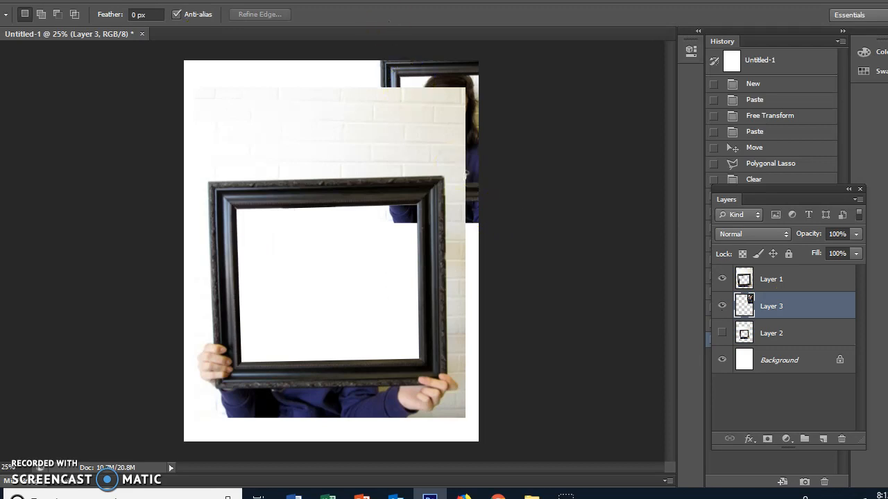
key("v")
left_click_drag(759, 298, 765, 334)
left_click_drag(466, 72, 328, 226)
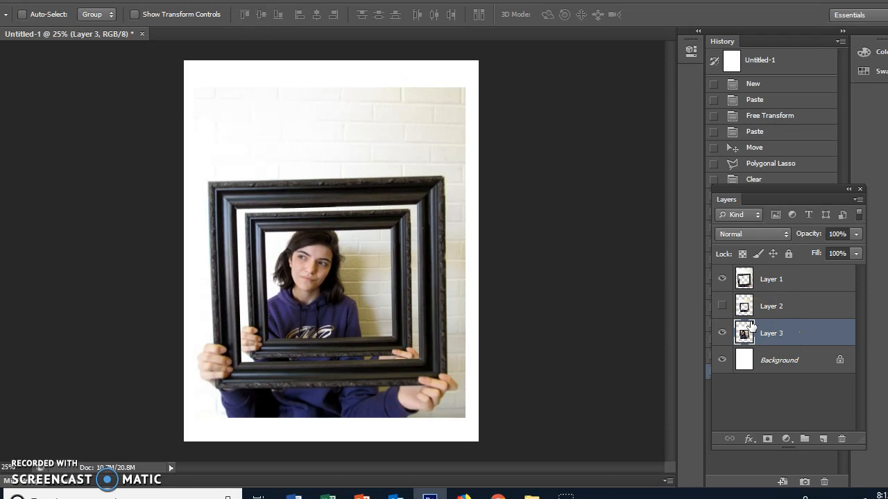
Step: Undo and redo the last move of Layer 3's photo
key("ctrl+z")
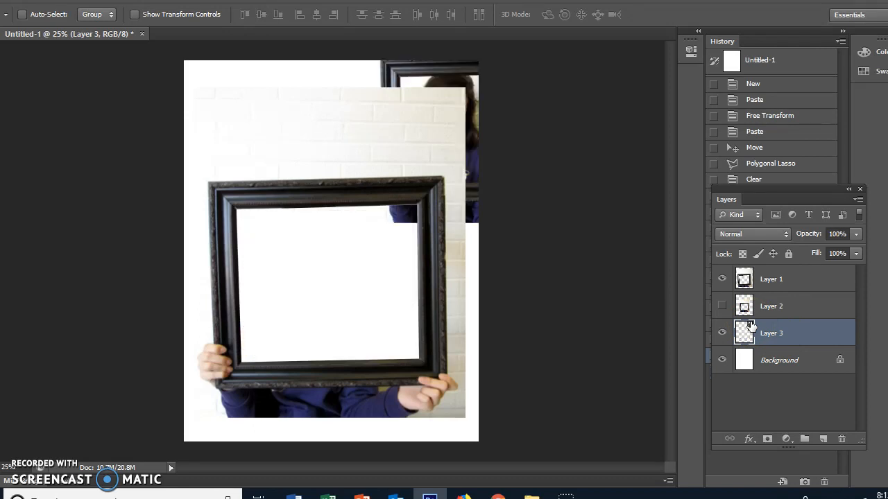
key("ctrl+z")
key("ctrl+z")
key("ctrl+z")
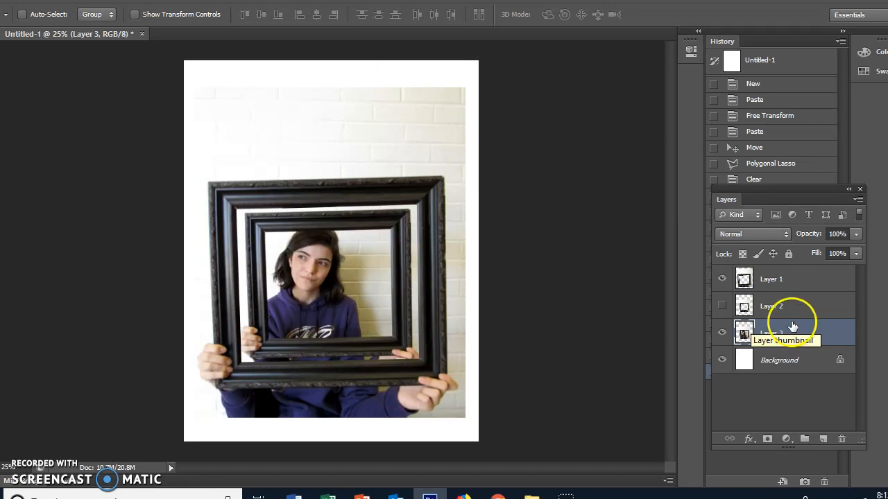
Step: Show Layer 2, hide the Background layer and check the inner cut-out by turning Layer 3 off and on again
left_click(722, 306)
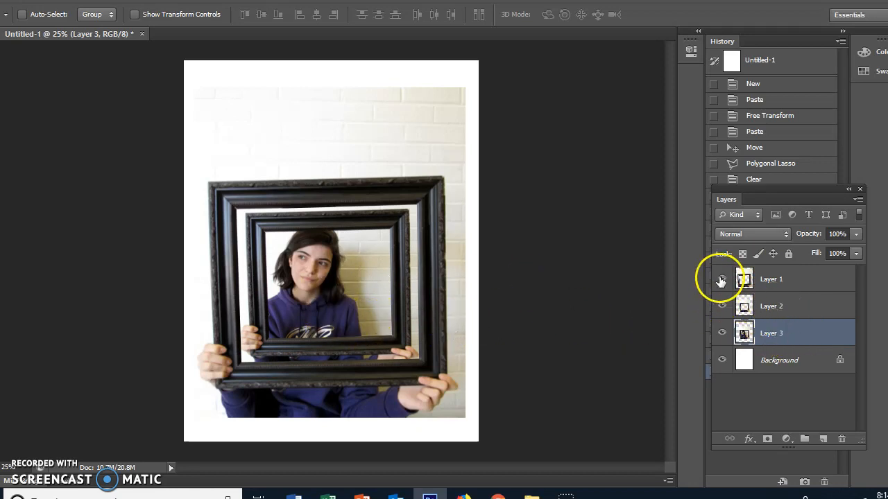
left_click(722, 333)
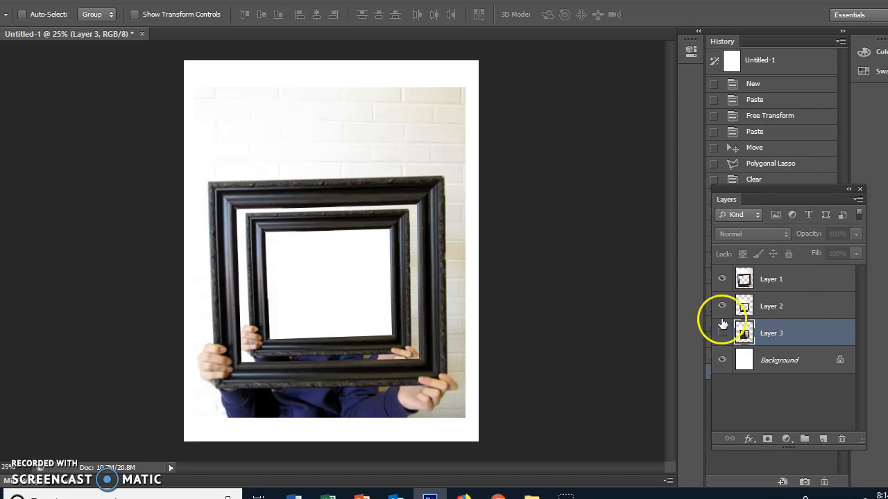
left_click(721, 360)
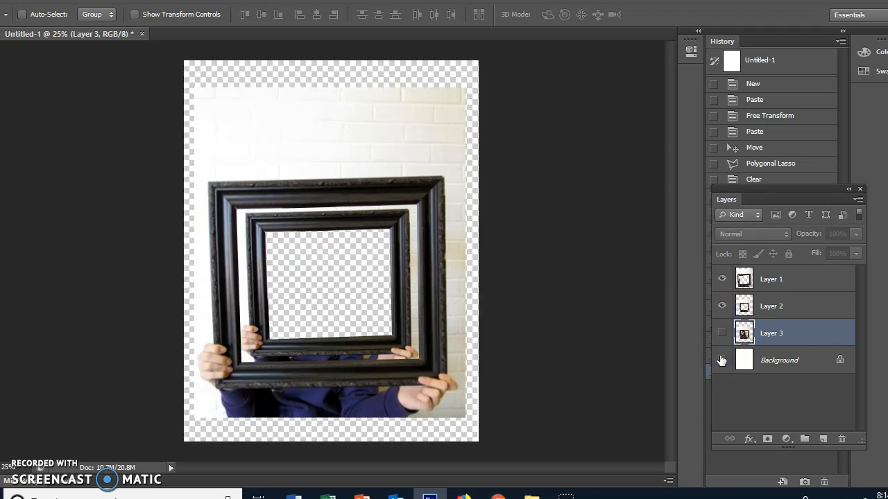
left_click(721, 334)
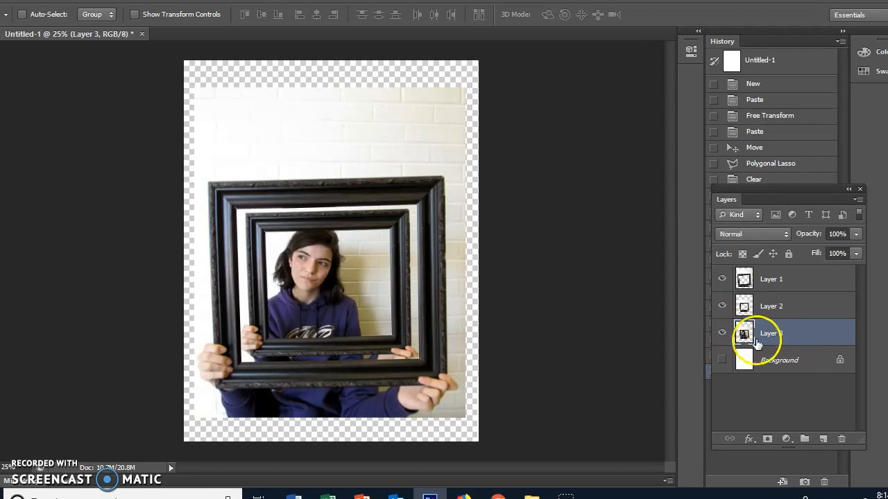
Step: Free-transform the Layer 3 photo to about 66% of its size and center it within the second frame's opening
key("ctrl+t")
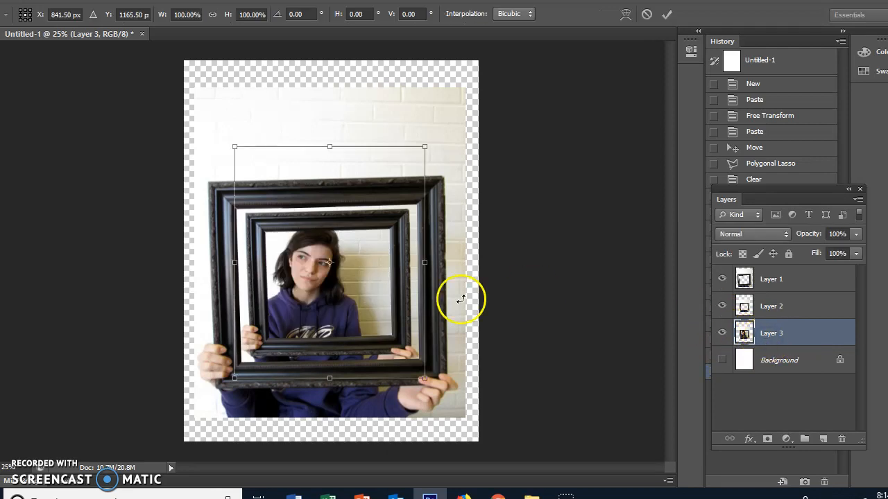
left_click_drag(426, 148, 358, 223)
left_click_drag(343, 267, 377, 240)
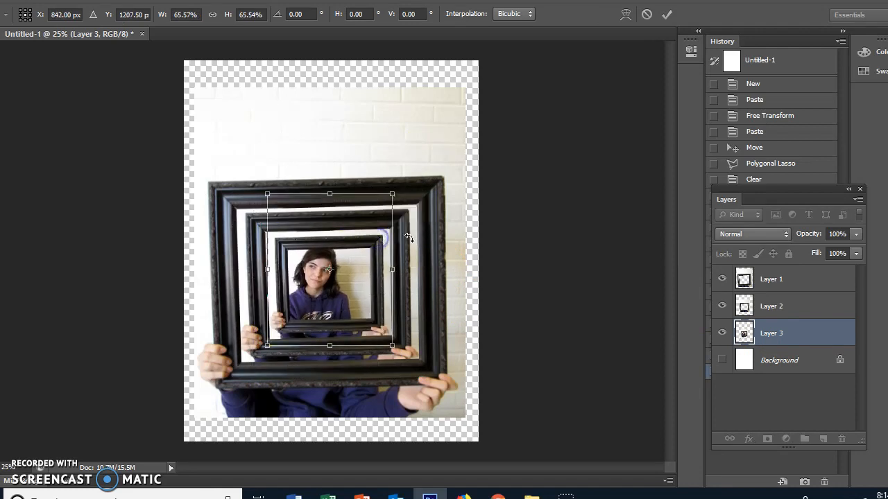
key("Return")
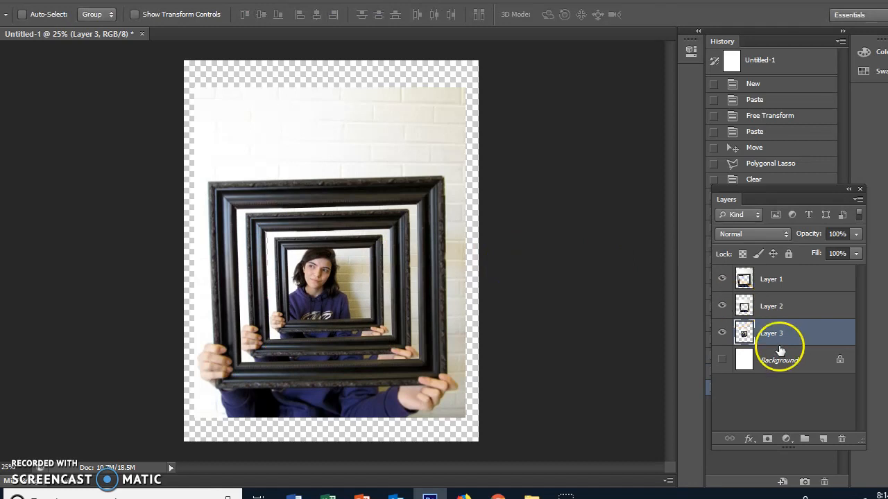
mouse_move(785, 339)
left_mouse_down()
mouse_move(818, 426)
mouse_move(813, 343)
mouse_move(787, 333)
mouse_move(762, 378)
mouse_move(819, 426)
mouse_move(791, 342)
mouse_move(798, 338)
left_mouse_up()
key("ctrl+v")
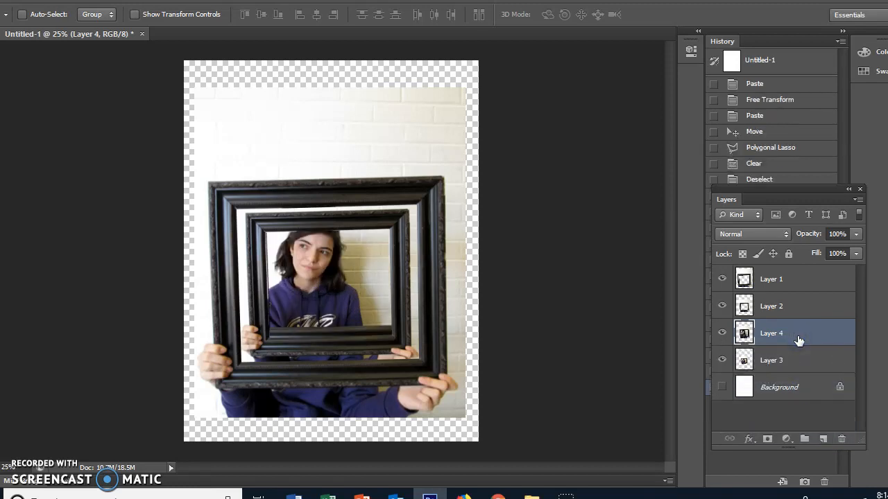
key("ctrl+z")
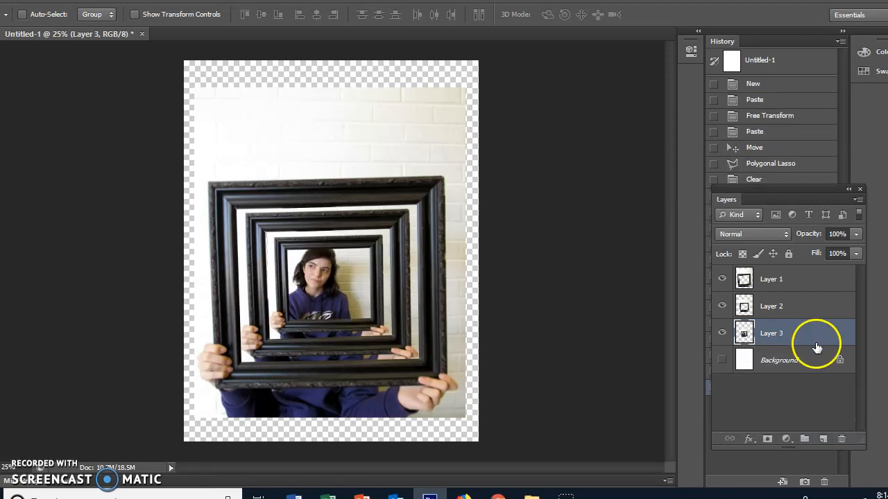
Step: Duplicate Layer 3, scale the copy down and move it to the upper-right corner of the second frame's opening
left_click_drag(812, 334, 823, 441)
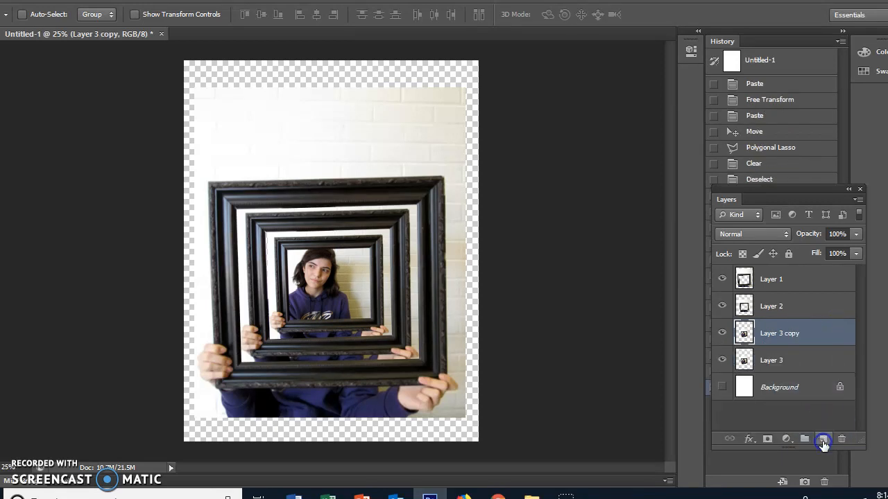
key("ctrl+t")
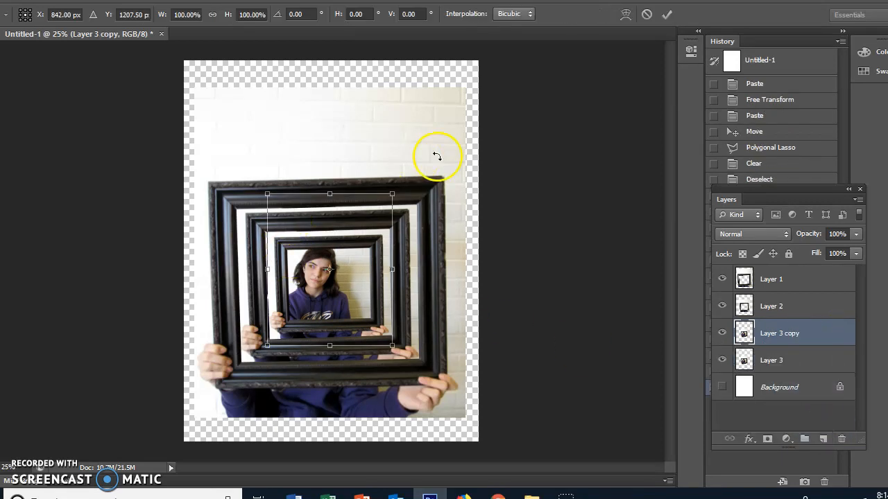
left_click_drag(356, 236, 410, 251)
key("Return")
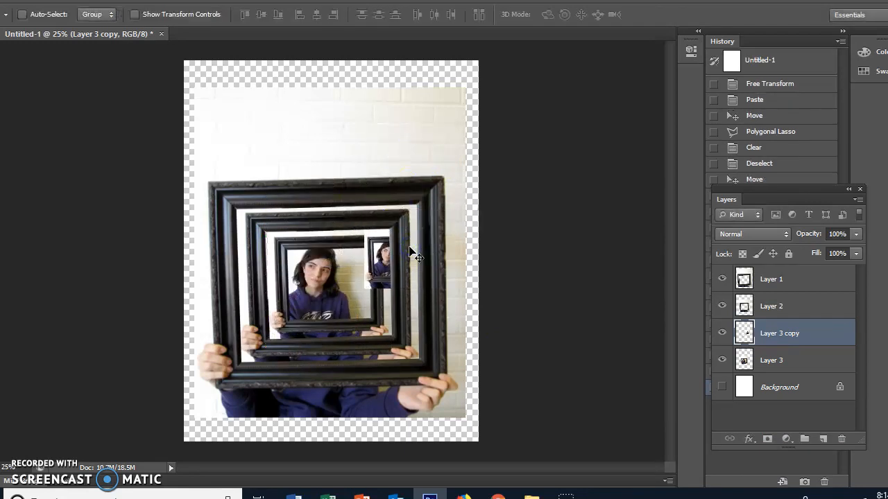
Step: Make the original Layer 3 active and switch to the Polygonal Lasso tool
left_click(771, 356)
left_click(9, 34)
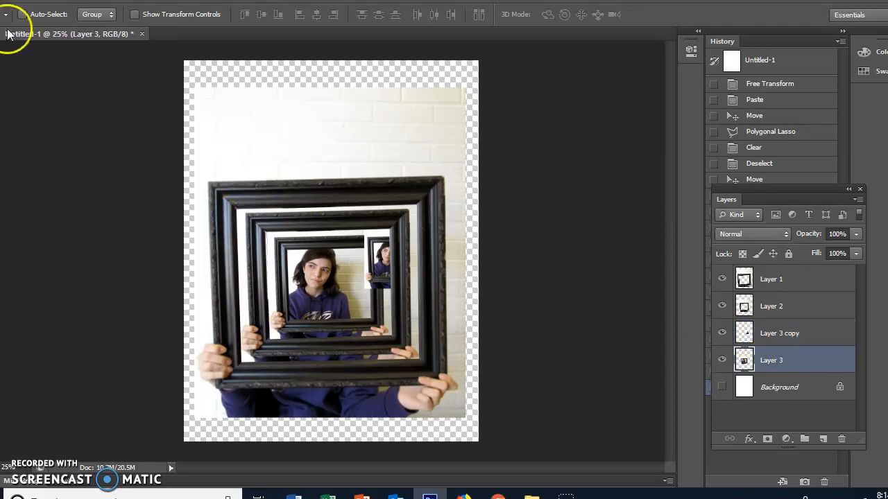
key("l")
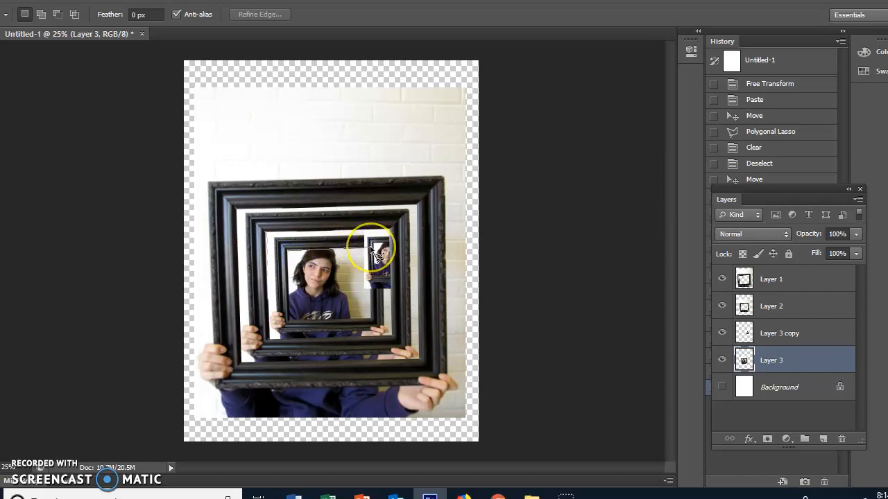
left_click(370, 248)
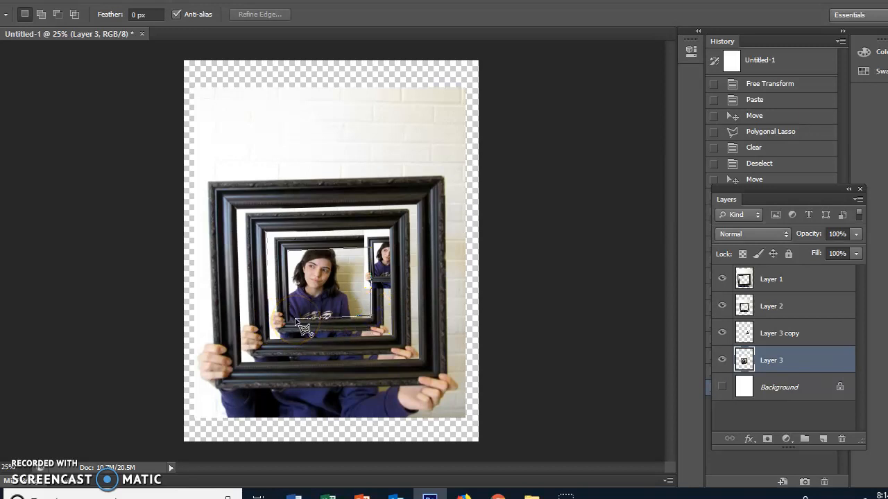
double_click(353, 294)
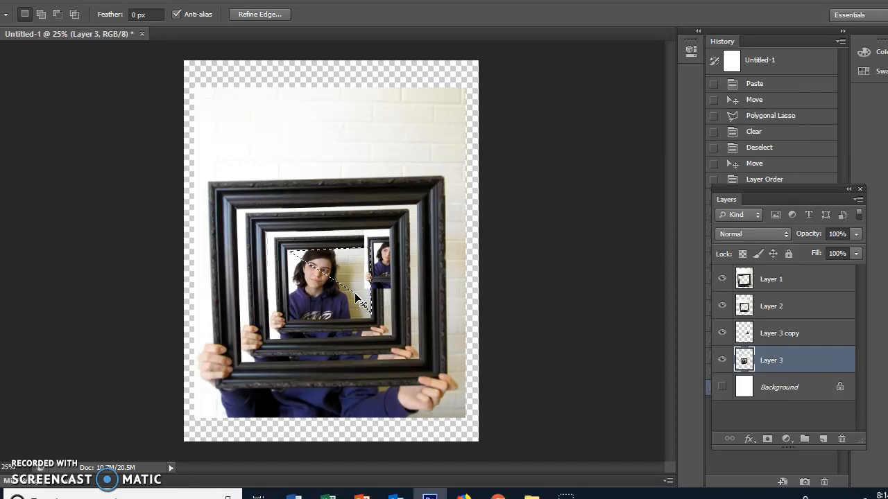
key("ctrl+d")
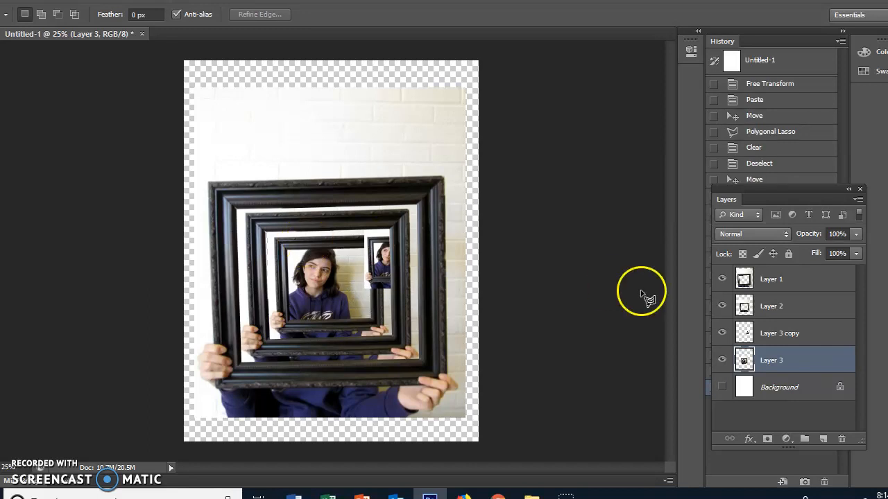
Step: With Layer 3 copy hidden, outline the third frame's opening on Layer 3, delete its contents, deselect and show the copy again
left_click(721, 332)
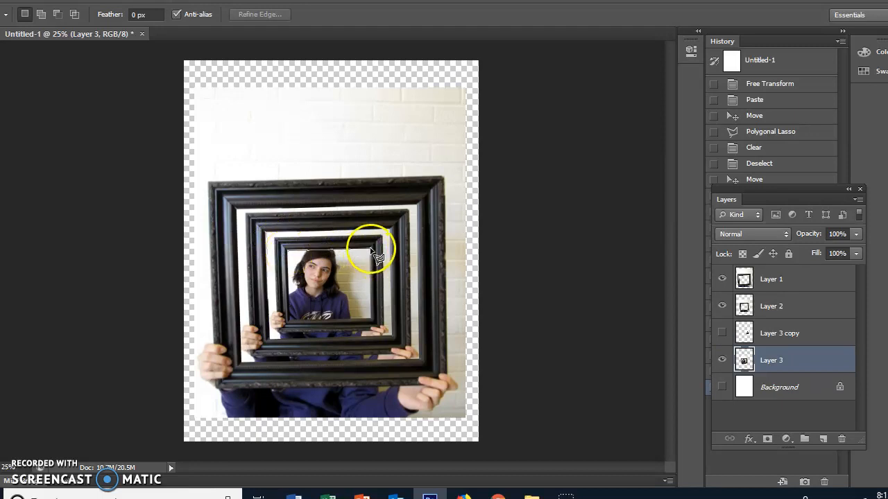
left_click(372, 320)
left_click(287, 320)
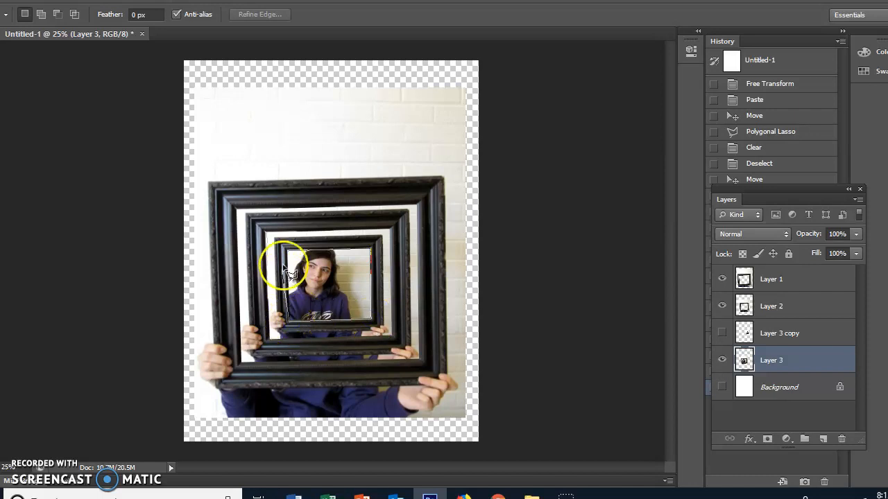
left_click(287, 250)
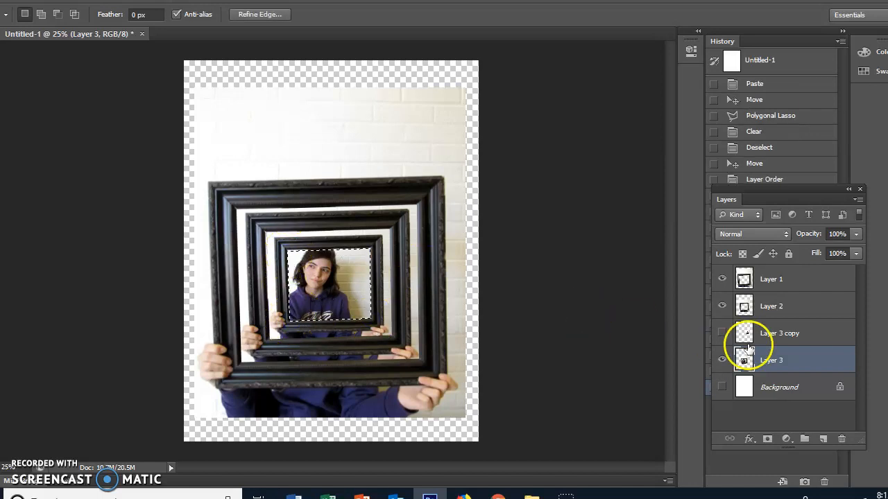
key("Delete")
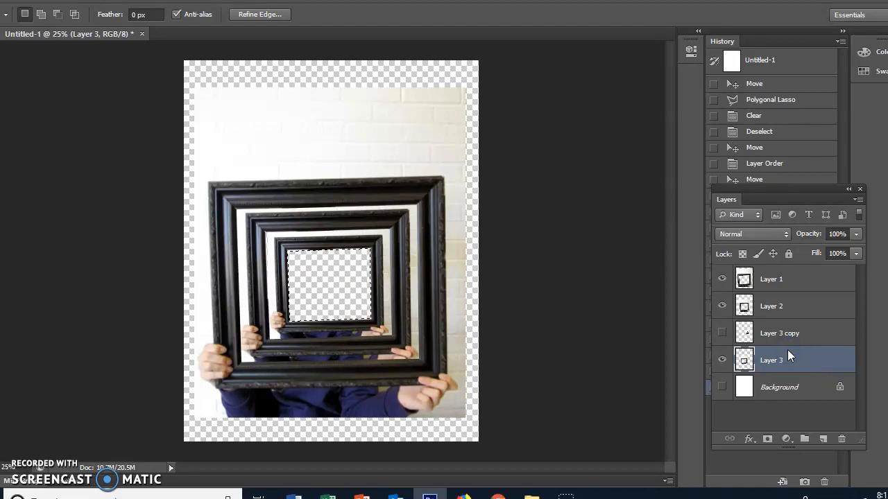
key("ctrl+d")
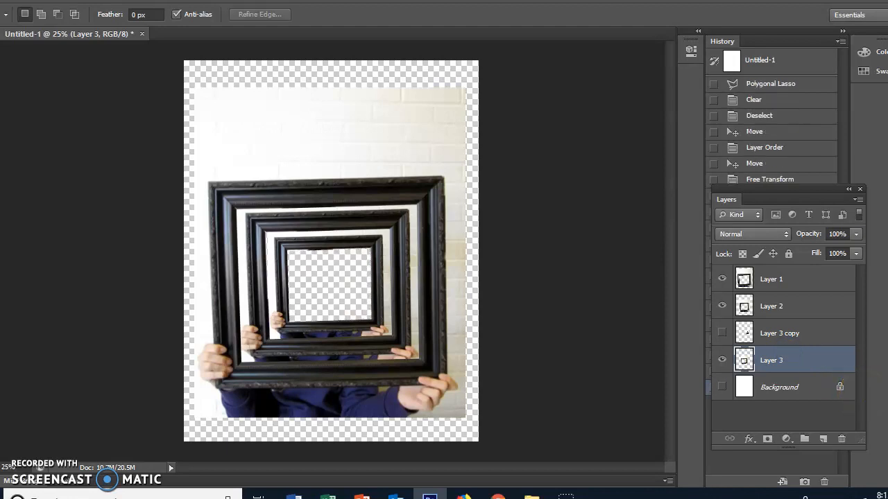
left_click(722, 333)
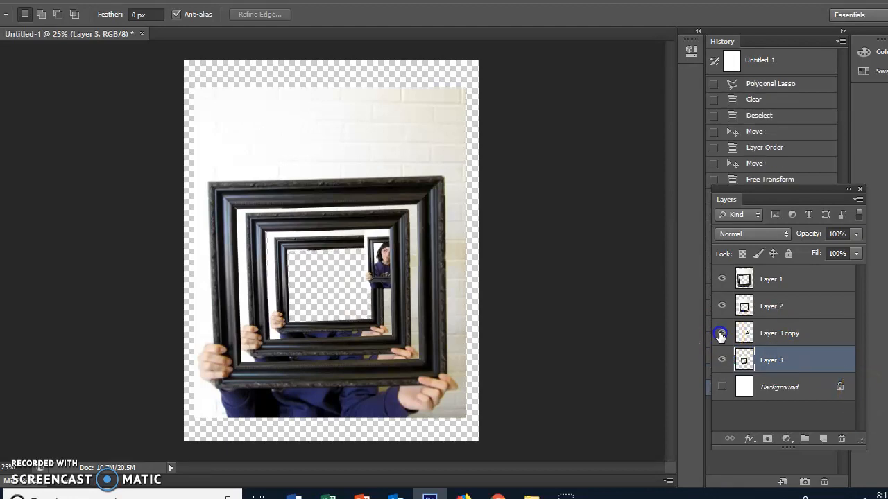
Step: Reorder Layer 3 copy beneath Layer 3 and move its small photo into the third frame's opening
left_click(778, 336)
left_click_drag(779, 337, 780, 362)
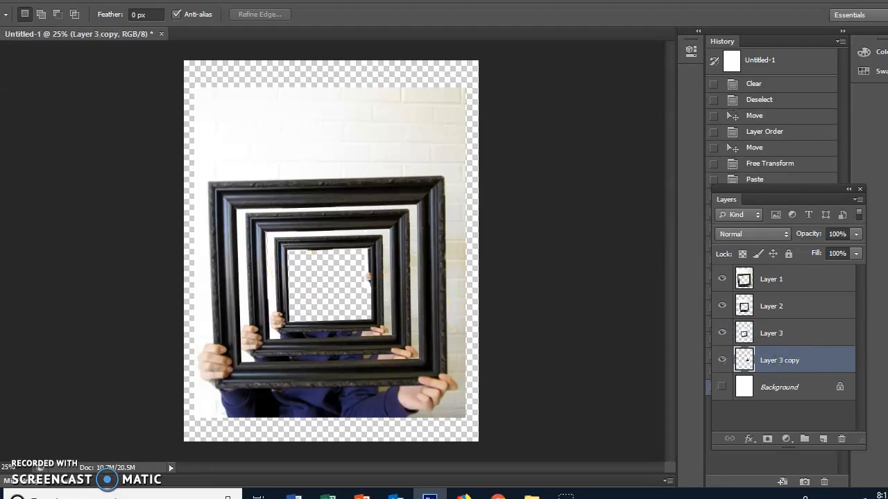
key("v")
left_click_drag(388, 289, 308, 311)
Step: Free-transform Layer 3 copy to about 142% of its size and nudge it down to fit inside the third frame's opening
key("ctrl+t")
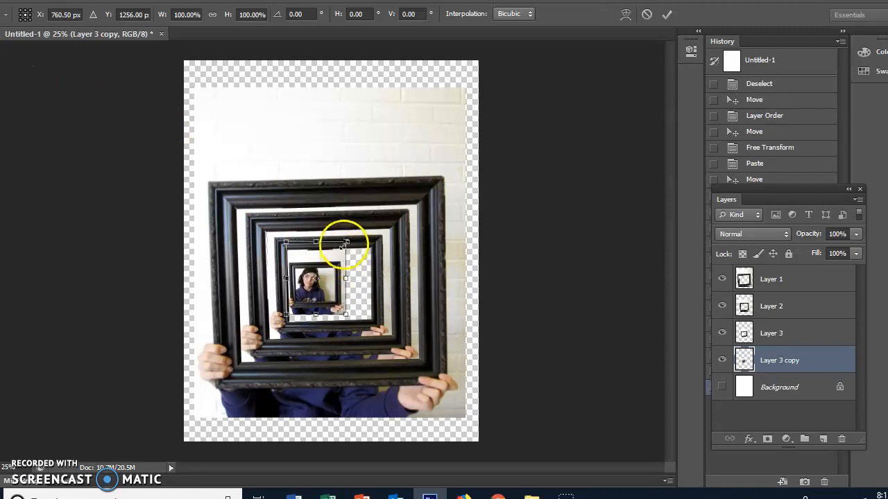
left_click_drag(346, 242, 378, 182)
left_click_drag(359, 260, 361, 275)
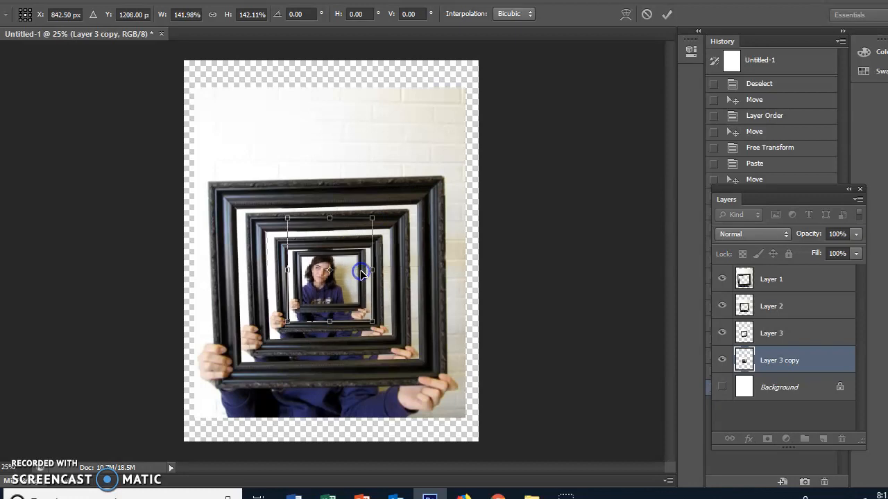
key("Down")
key("Down")
key("Down")
key("Down")
key("Down")
key("Down")
key("Down")
key("Down")
key("Down")
key("Down")
key("Down")
key("Down")
key("Down")
key("Down")
key("Down")
key("Down")
key("Down")
key("Down")
key("Down")
key("Down")
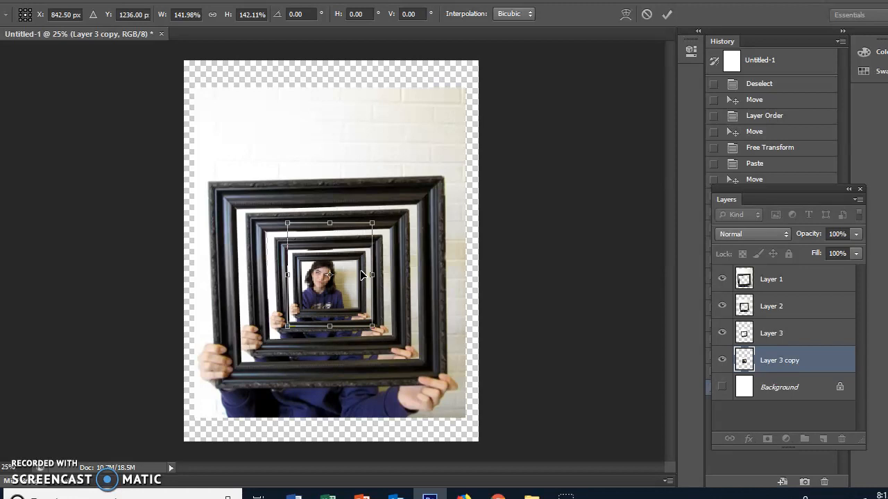
key("Return")
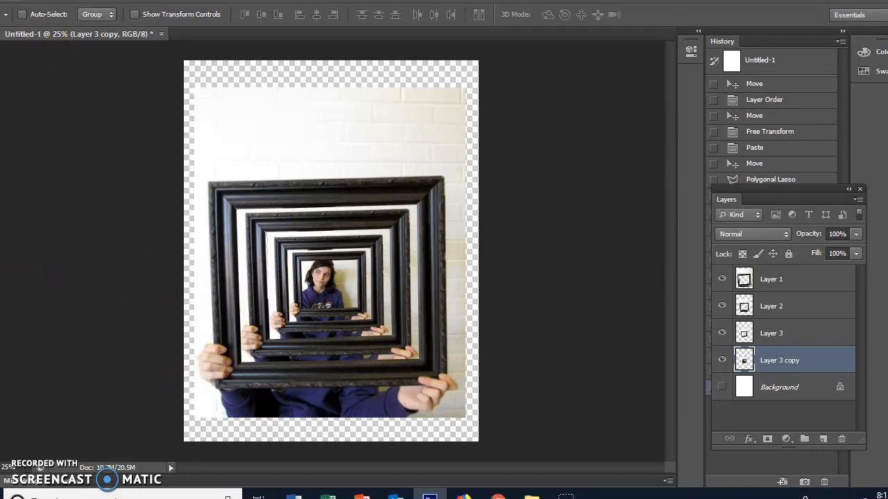
Step: Save the composition as a JPEG copy, naming it with the personal names plus "Framed", at quality 8 in Baseline ("Standard") format
left_click(11, 2)
left_click(28, 160)
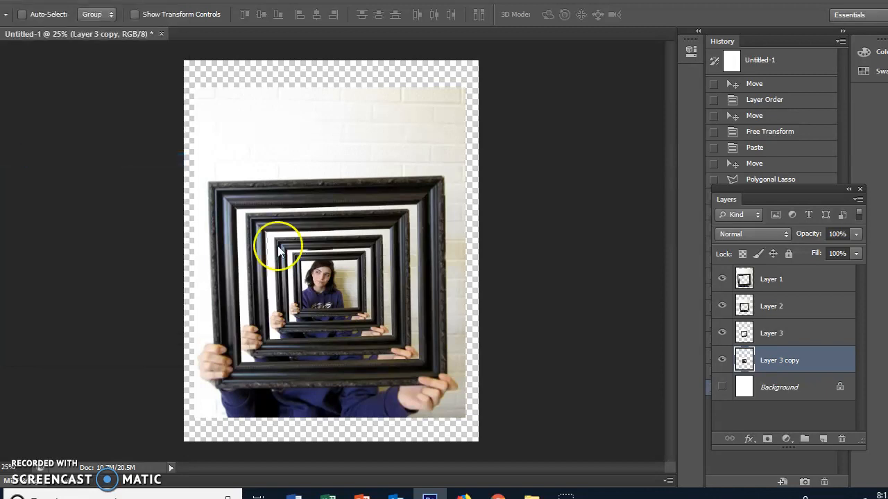
left_click(670, 265)
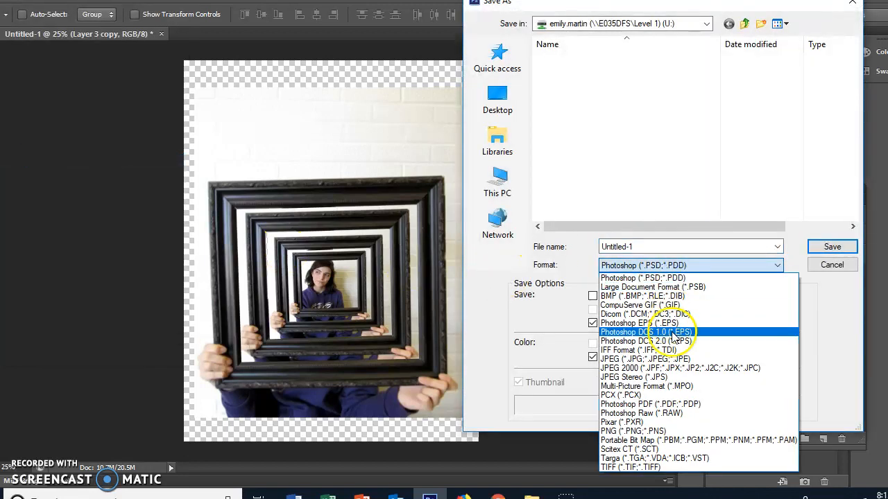
left_click(645, 358)
double_click(626, 246)
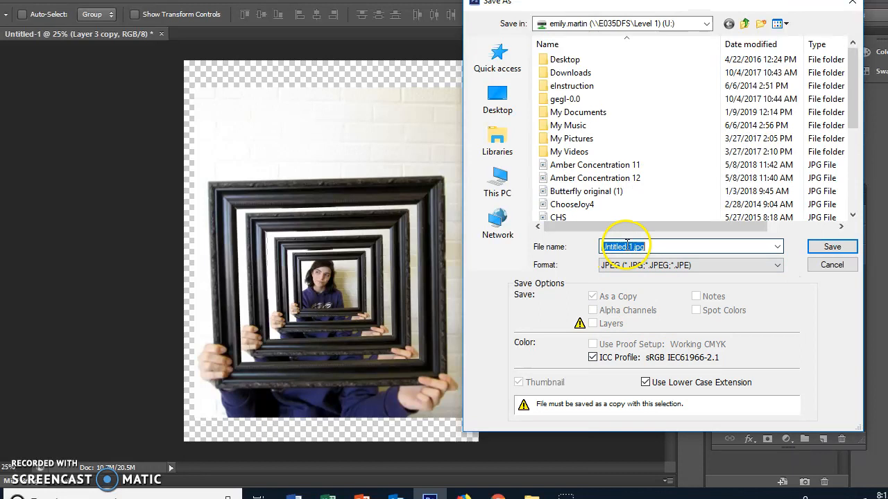
left_click(632, 247)
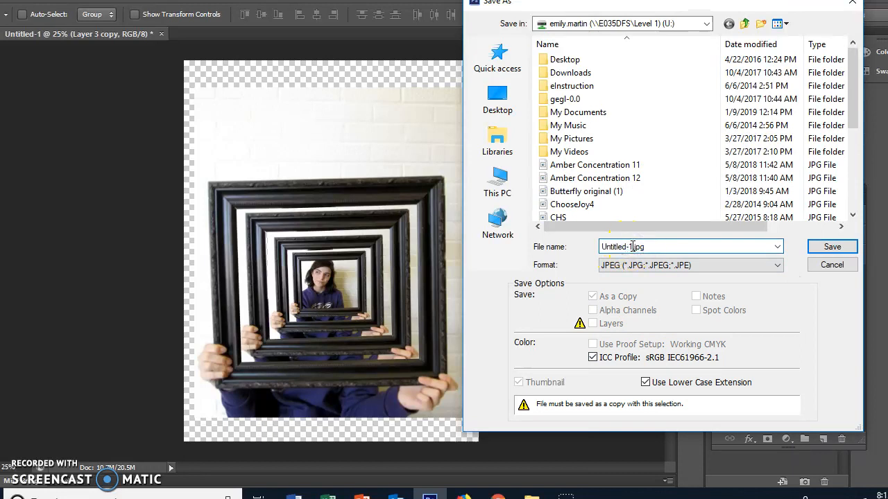
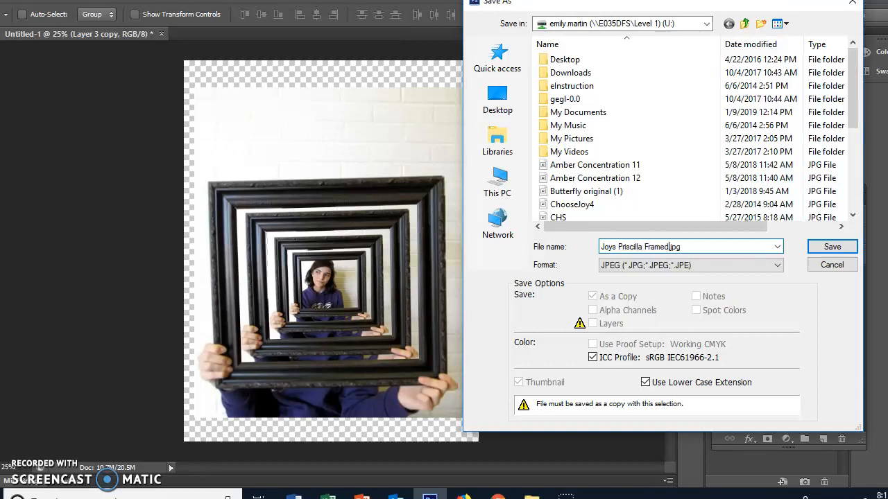
left_click(832, 246)
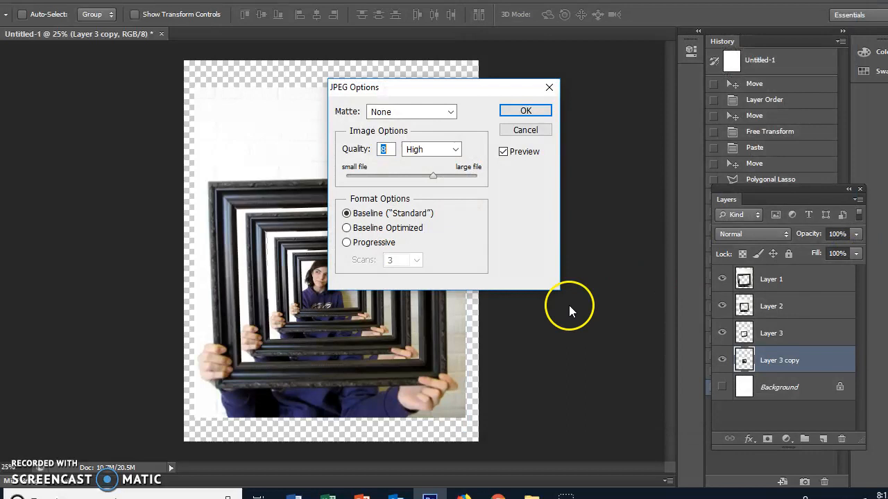
left_click(526, 111)
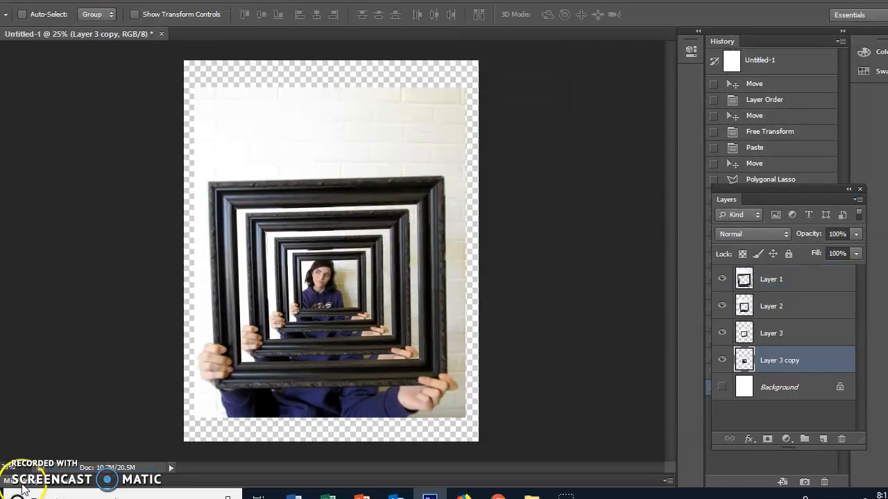